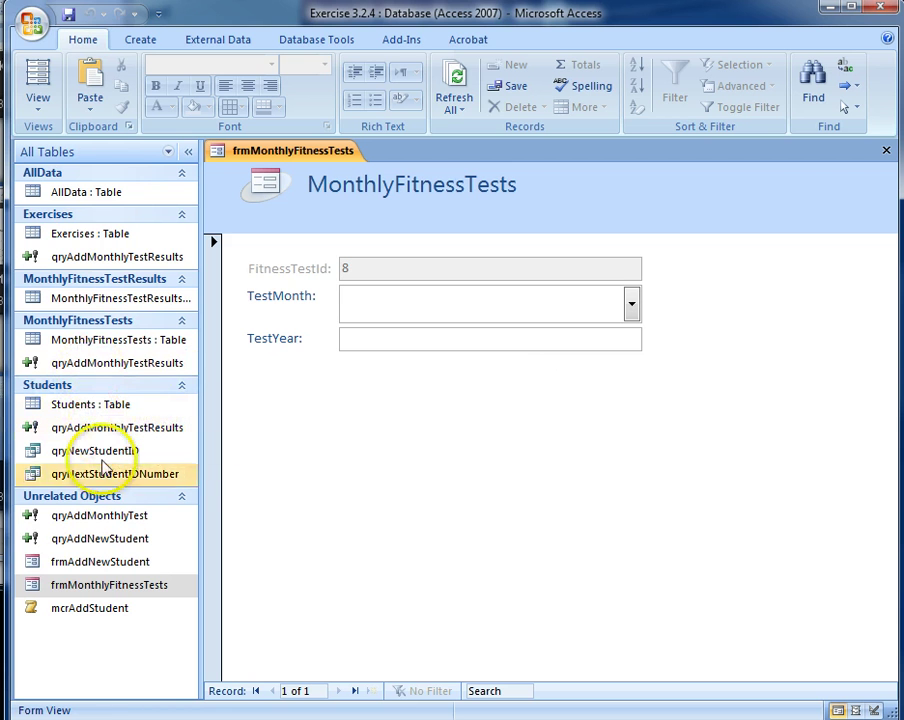
Review the qryAddMonthlyTest and qryAddMonthlyTestResults queries, then bring up the Create ribbon
{"action": "left_click", "coordinate": [90, 515]}
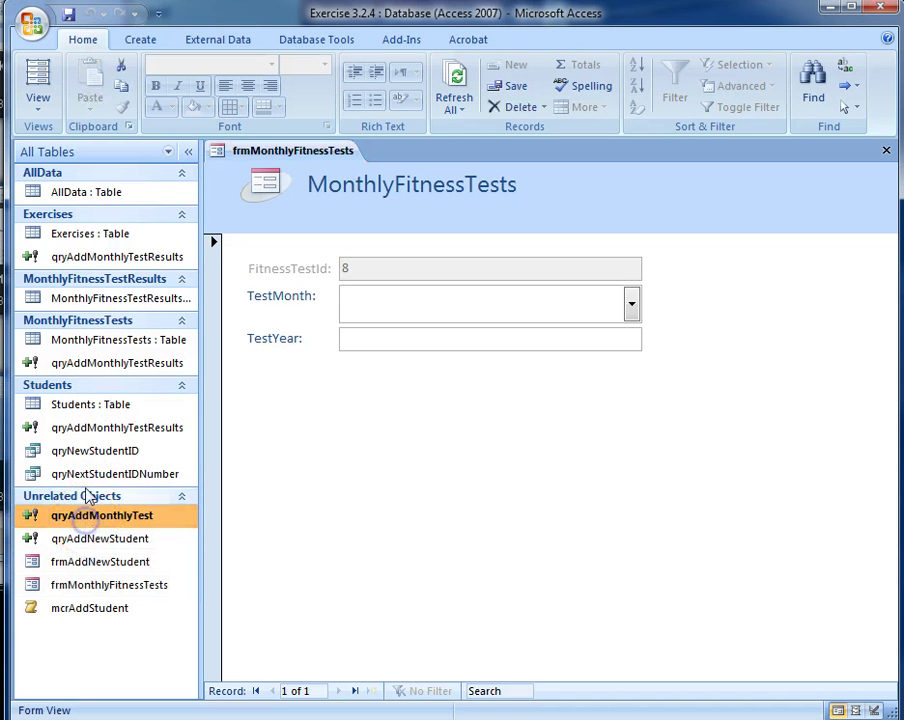
{"action": "left_click", "coordinate": [118, 427]}
{"action": "left_click", "coordinate": [140, 39]}
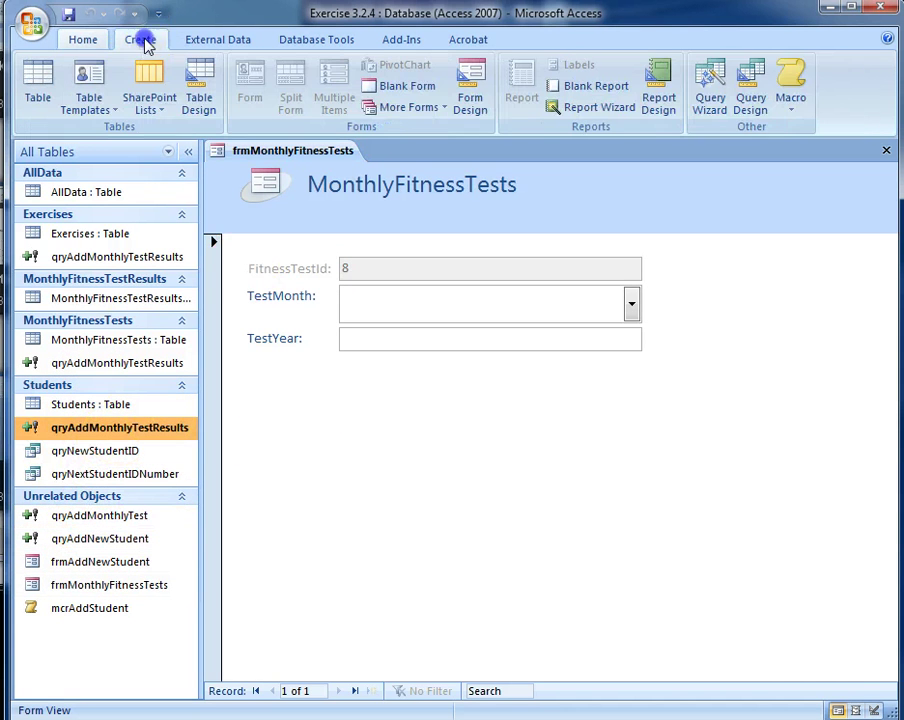
Create a new macro whose first action is OpenQuery running qryAddMonthlyTest
{"action": "left_click", "coordinate": [788, 90]}
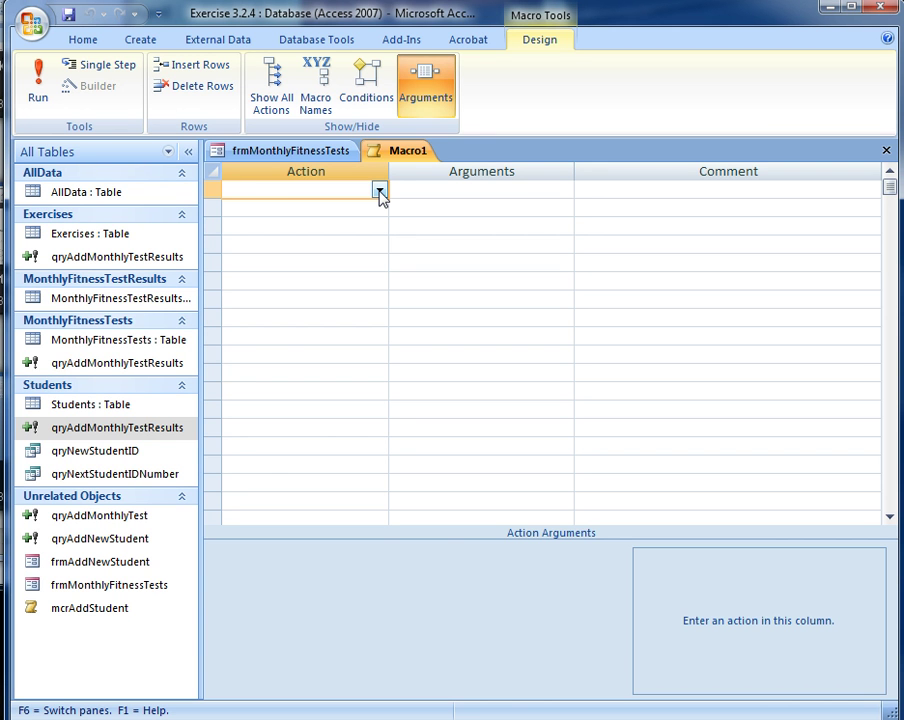
{"action": "left_click", "coordinate": [379, 191]}
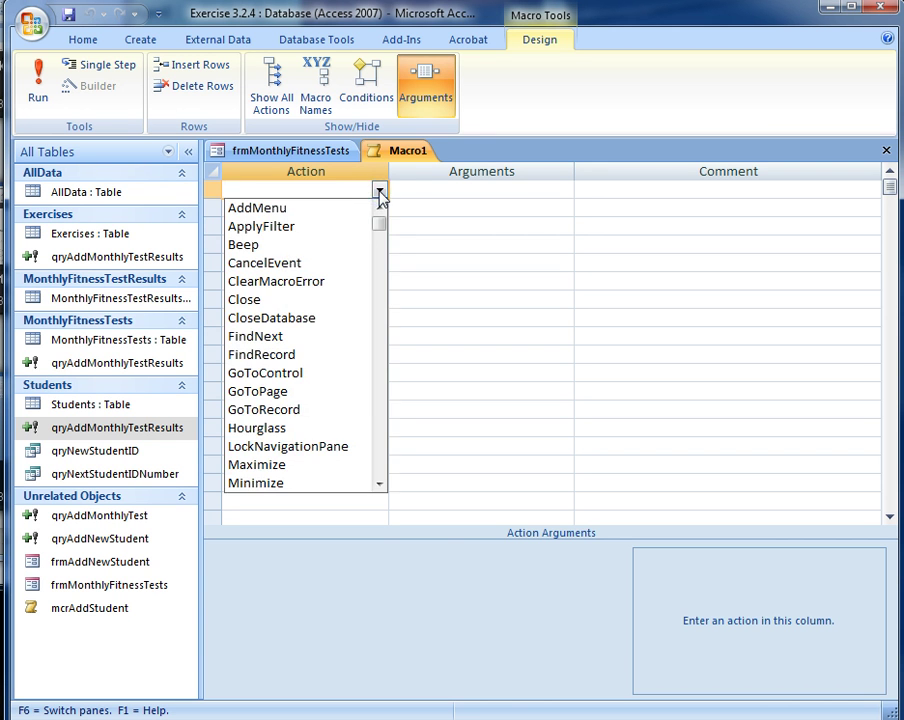
{"action": "type", "text": "openForm"}
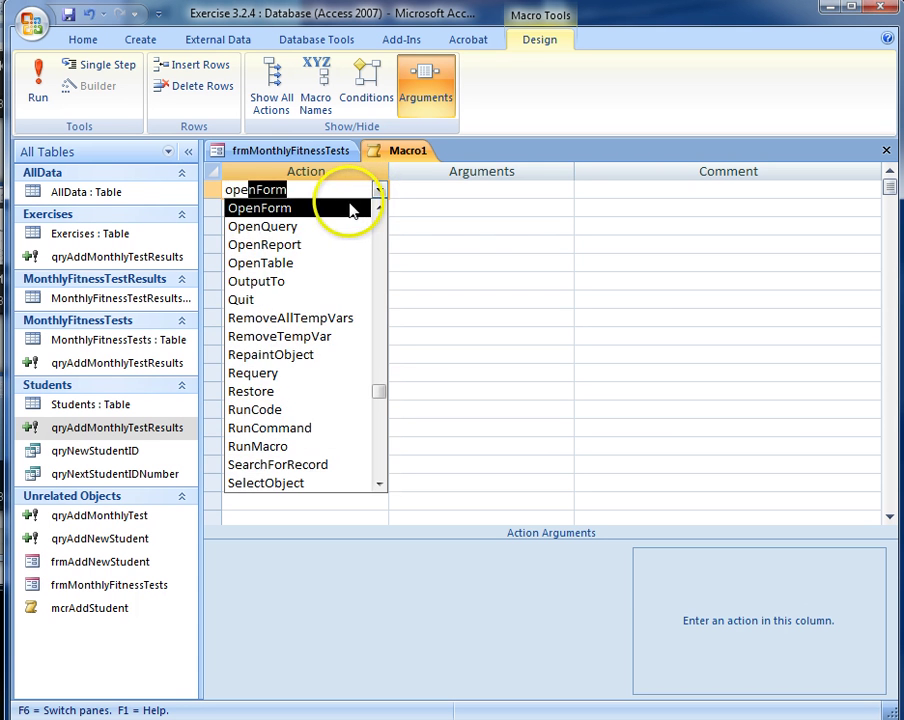
{"action": "key", "text": "Down"}
{"action": "key", "text": "Tab"}
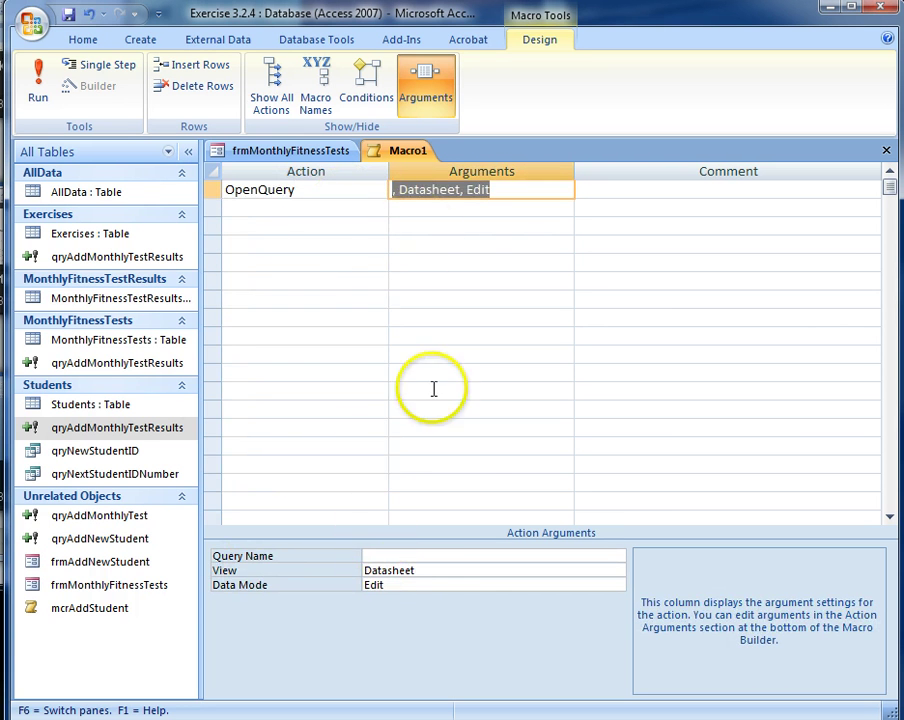
{"action": "left_click", "coordinate": [470, 555]}
{"action": "left_click", "coordinate": [616, 556]}
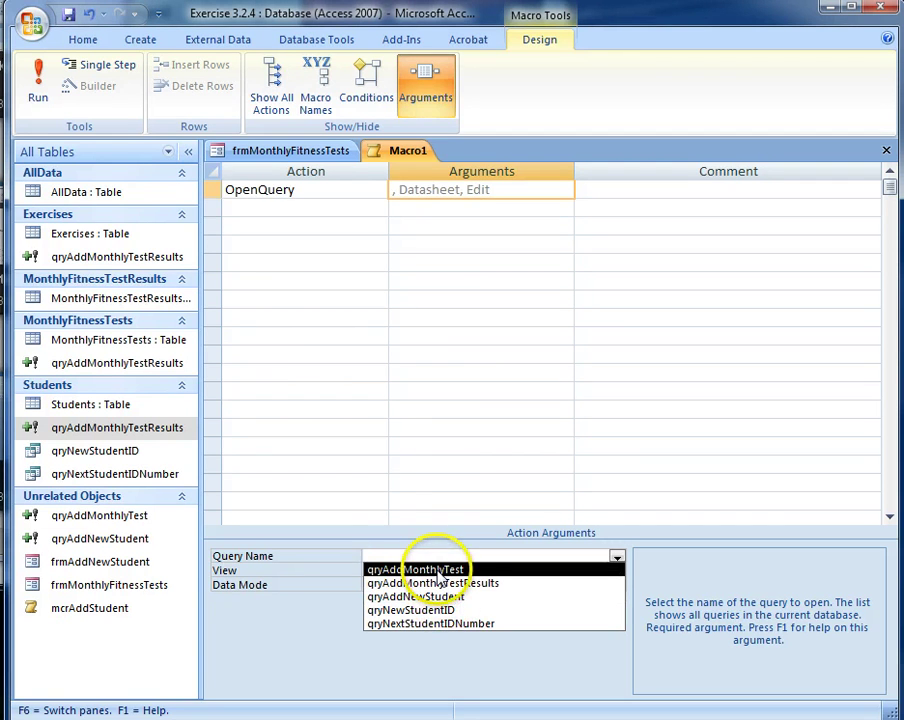
{"action": "left_click", "coordinate": [436, 571]}
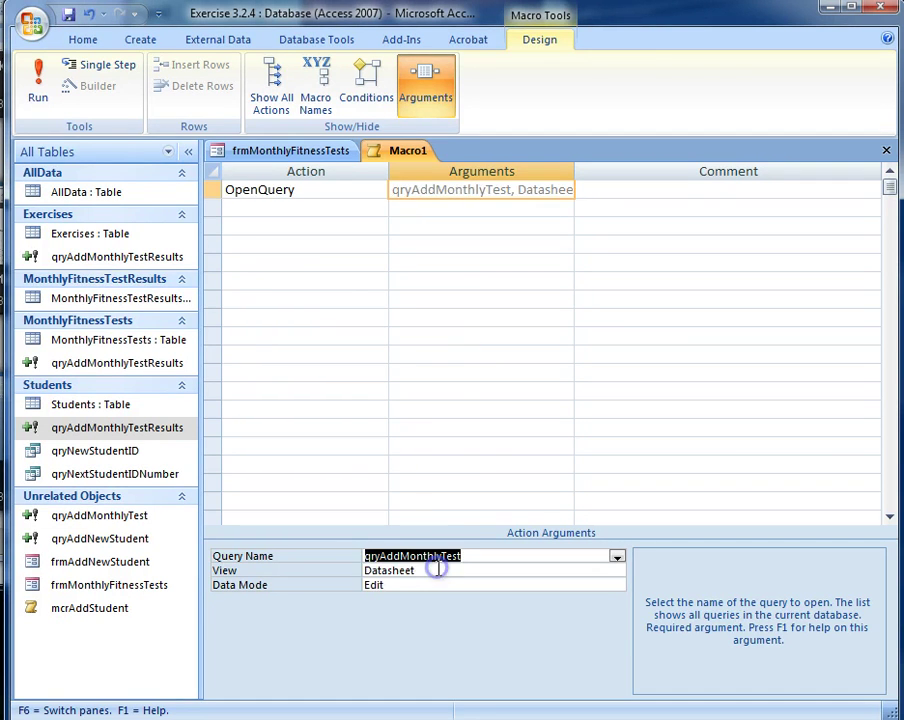
Add a second OpenQuery action running qryAddMonthlyTestResults
{"action": "left_click", "coordinate": [297, 208]}
{"action": "type", "text": "openq"}
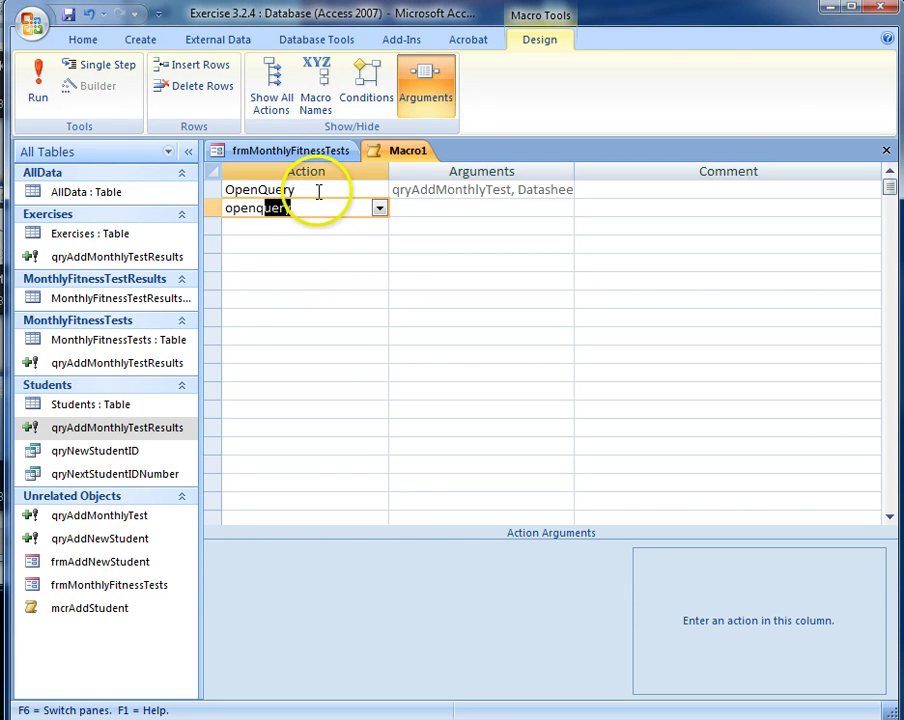
{"action": "key", "text": "Tab"}
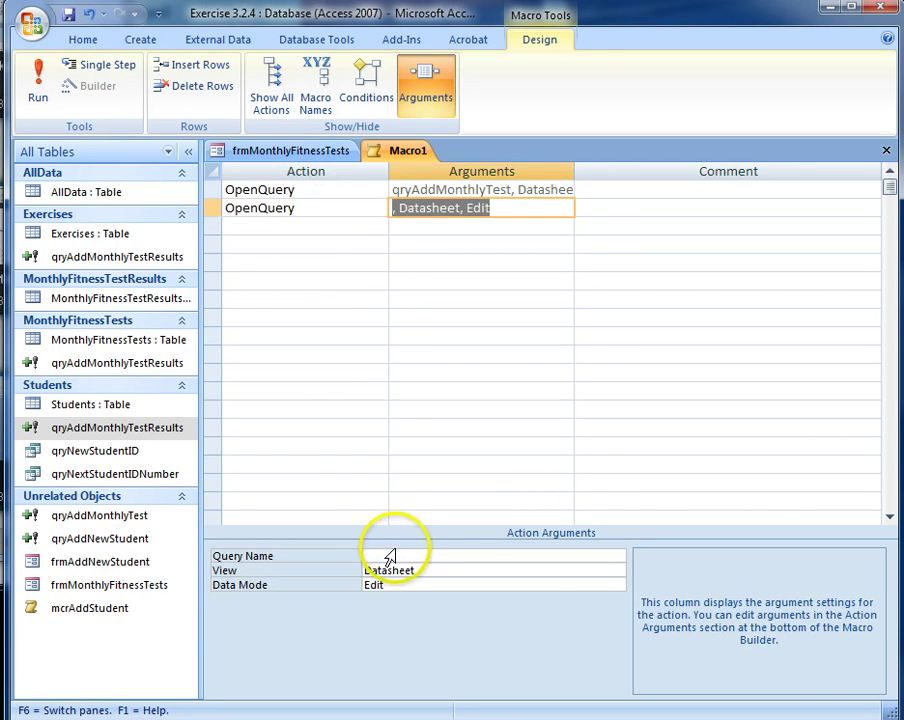
{"action": "left_click", "coordinate": [396, 551]}
{"action": "left_click", "coordinate": [616, 556]}
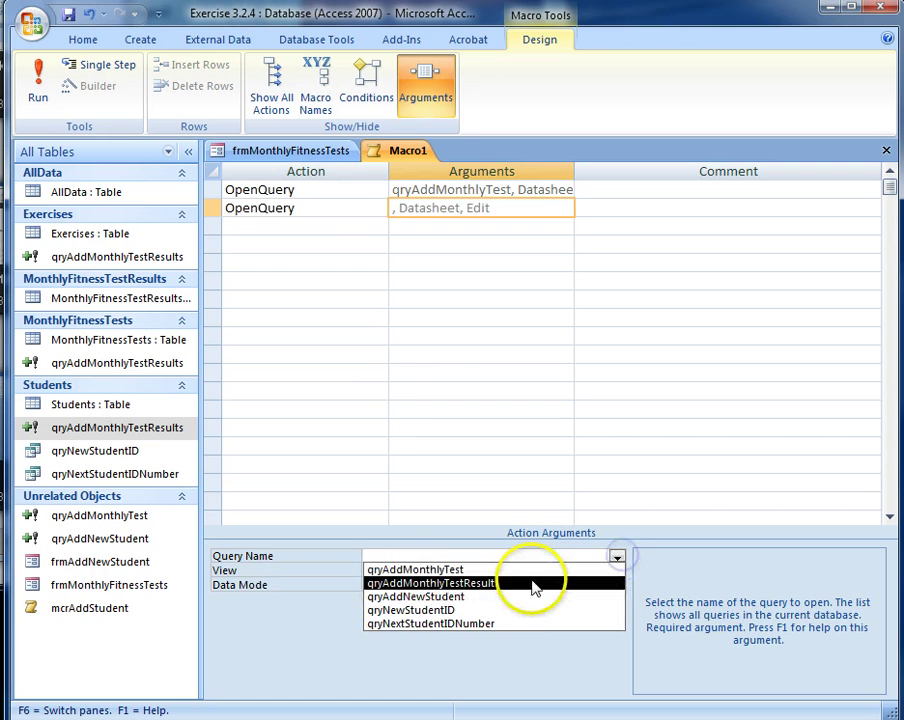
{"action": "left_click", "coordinate": [525, 581]}
Add a Close action targeting the form frmMonthlyFitnessTests
{"action": "left_click", "coordinate": [282, 225]}
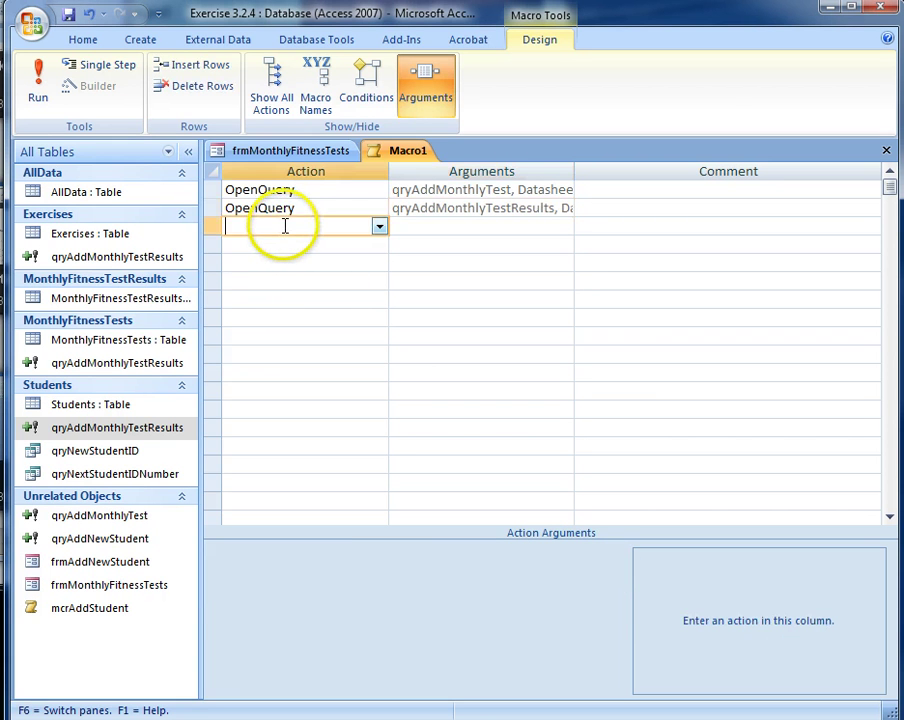
{"action": "type", "text": "close"}
{"action": "key", "text": "Tab"}
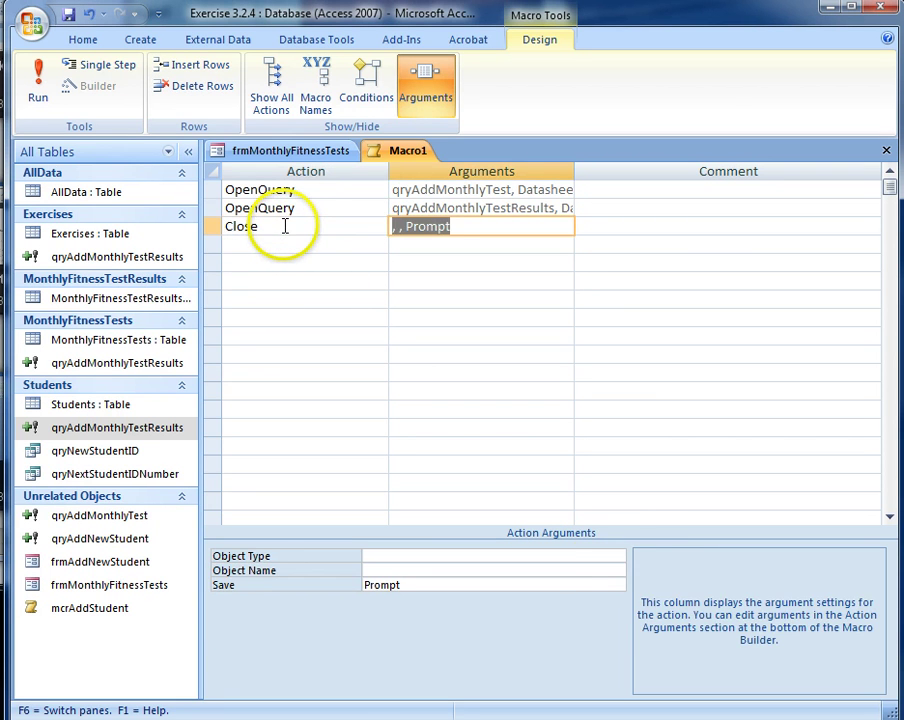
{"action": "left_click", "coordinate": [616, 556]}
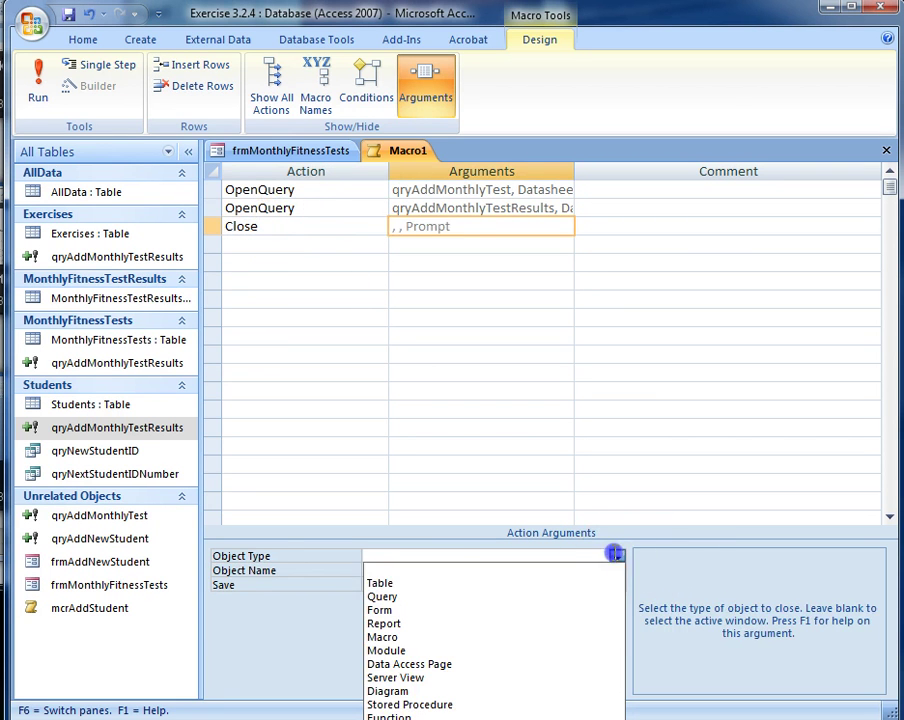
{"action": "left_click", "coordinate": [404, 609]}
{"action": "left_click", "coordinate": [415, 571]}
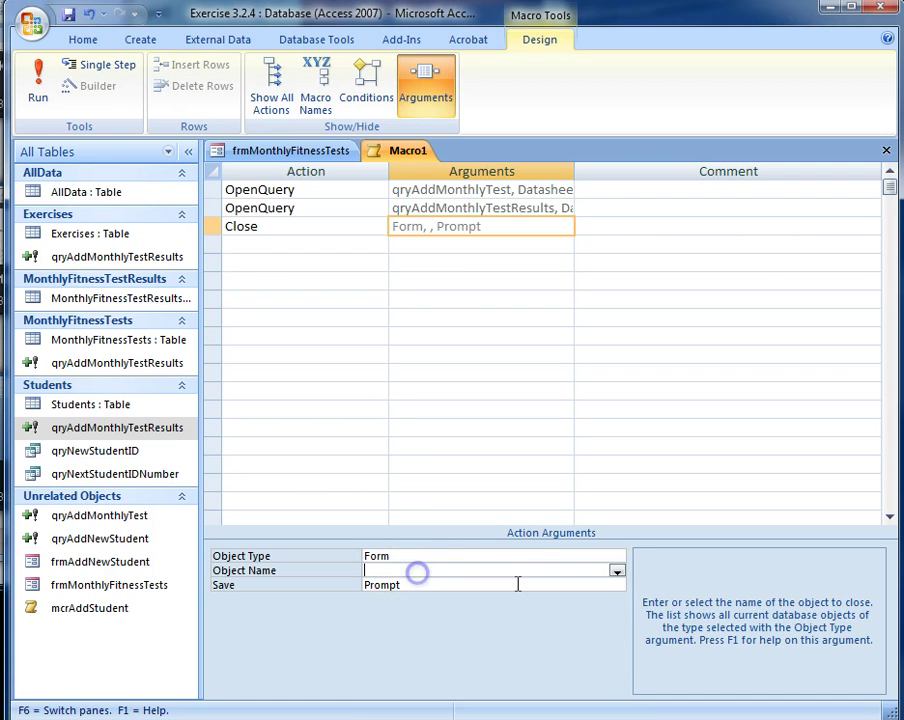
{"action": "left_click", "coordinate": [616, 570]}
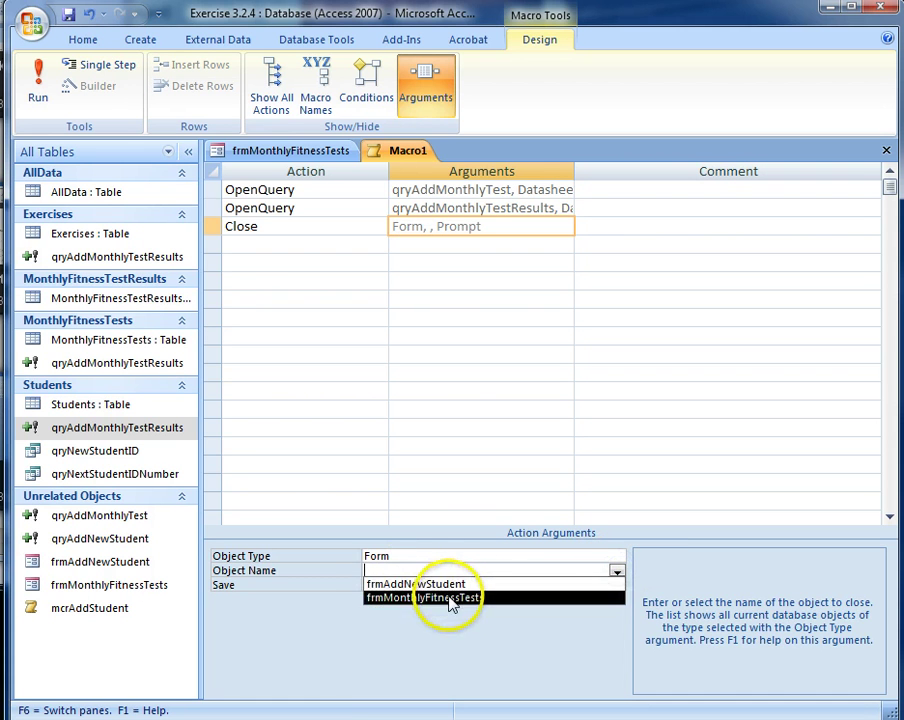
{"action": "left_click", "coordinate": [450, 600]}
Add an OpenForm action that reopens frmMonthlyFitnessTests
{"action": "left_click", "coordinate": [268, 244]}
{"action": "type", "text": "openForm"}
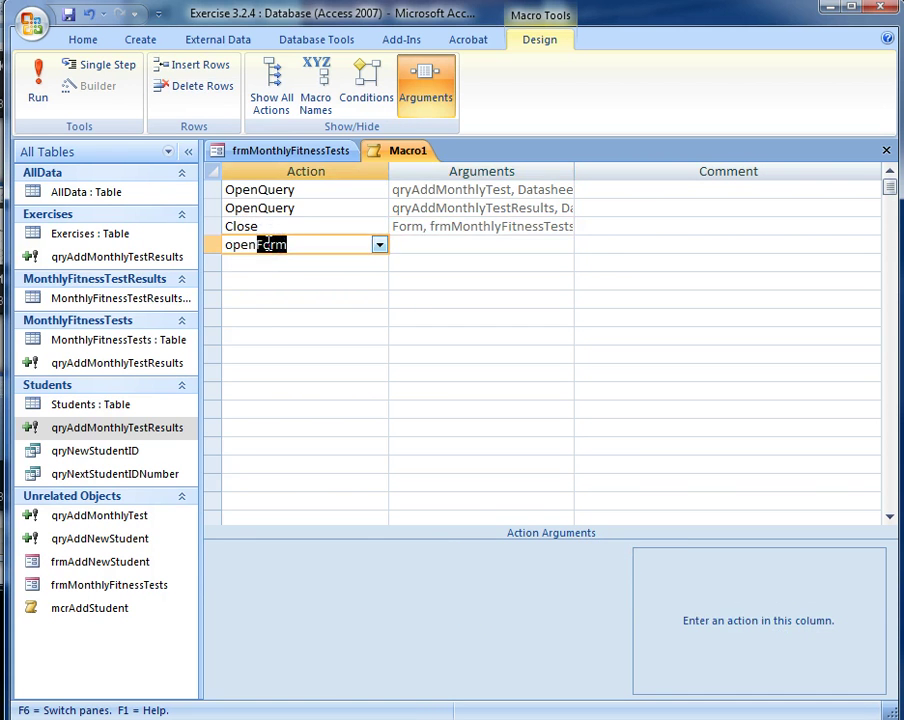
{"action": "key", "text": "Tab"}
{"action": "left_click", "coordinate": [551, 555]}
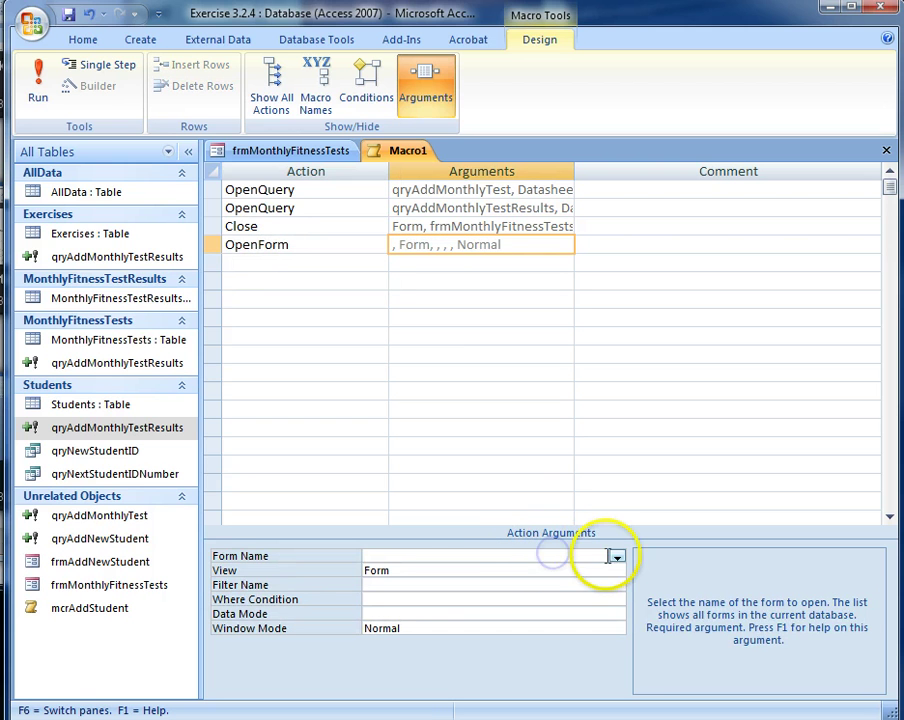
{"action": "left_click", "coordinate": [612, 556]}
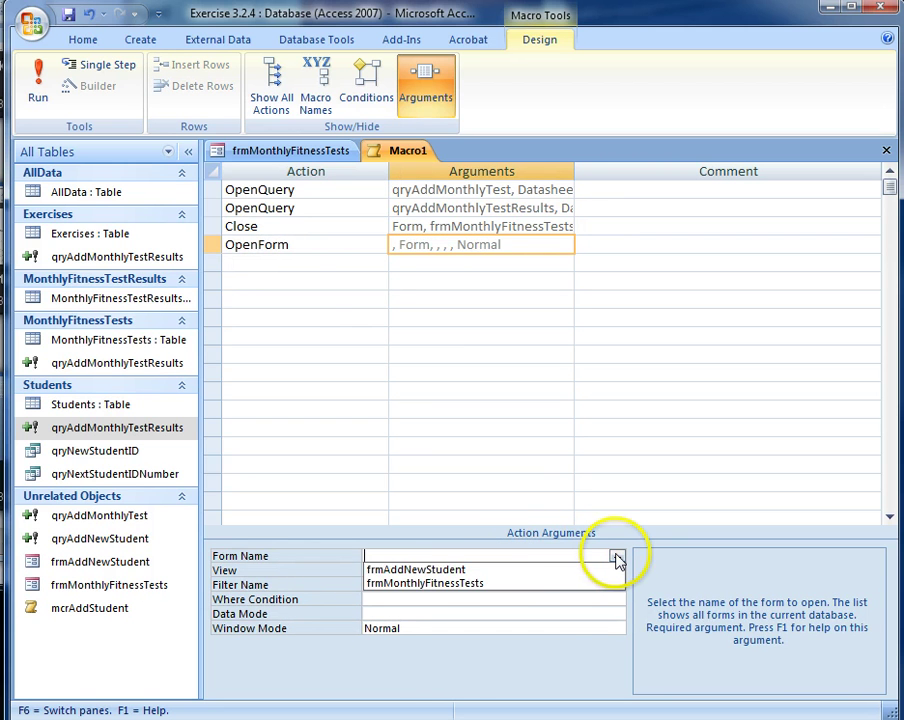
{"action": "left_click", "coordinate": [500, 580]}
{"action": "left_click", "coordinate": [306, 260]}
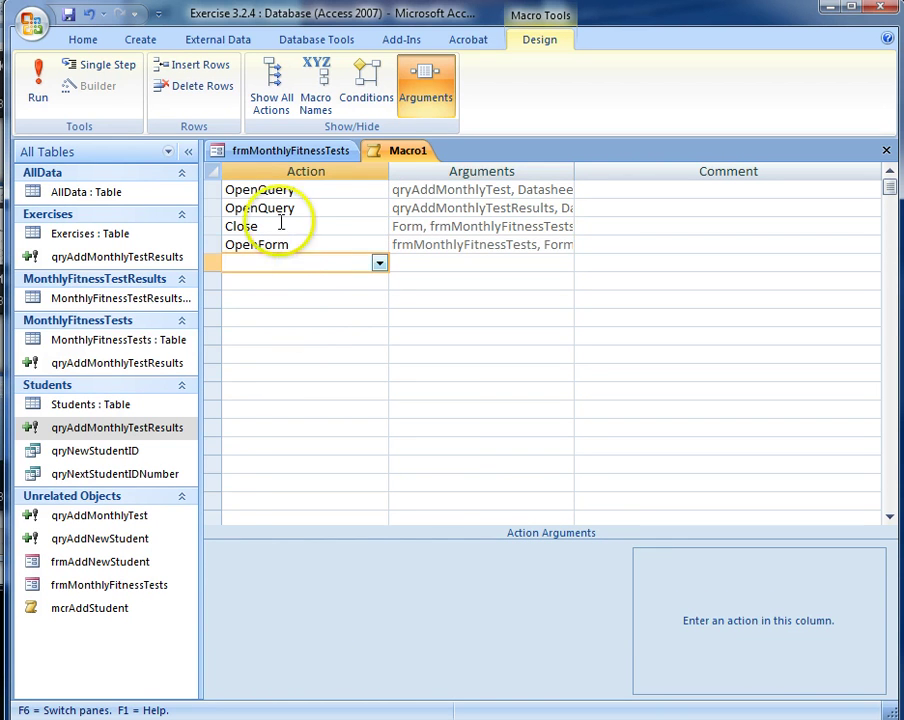
Save the macro as mcrAddMonthlyTests
{"action": "key", "text": "ctrl+s"}
{"action": "type", "text": "mc"}
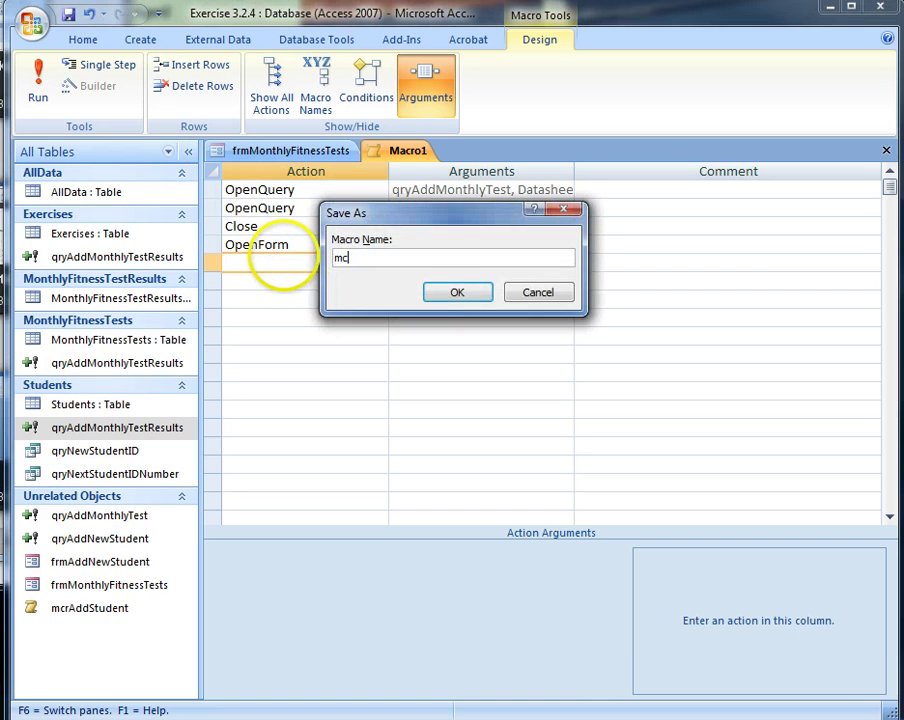
{"action": "type", "text": "rAddMonthlyTests"}
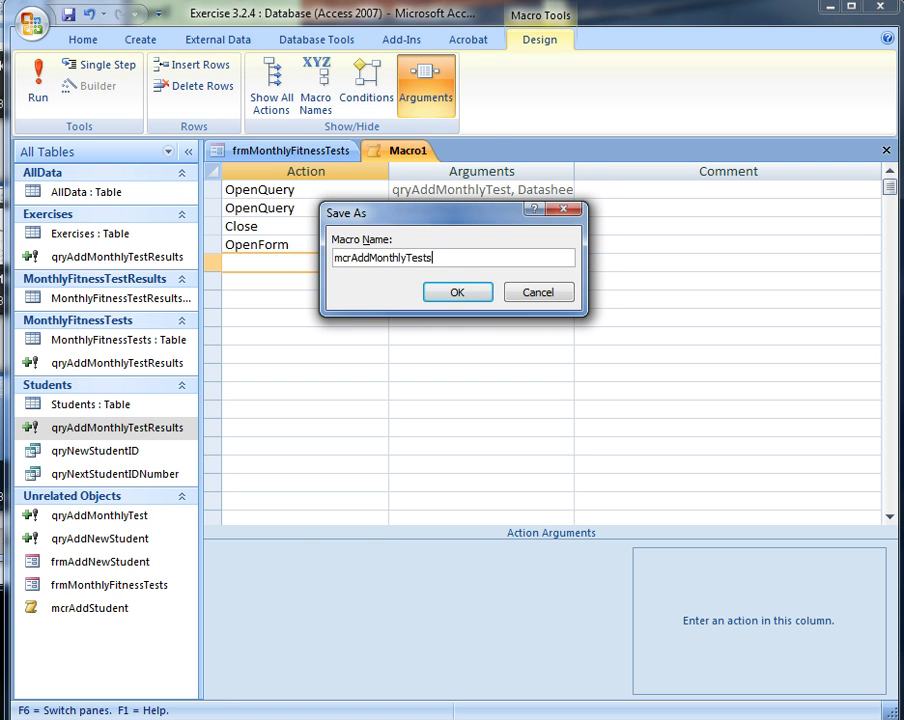
{"action": "key", "text": "Return"}
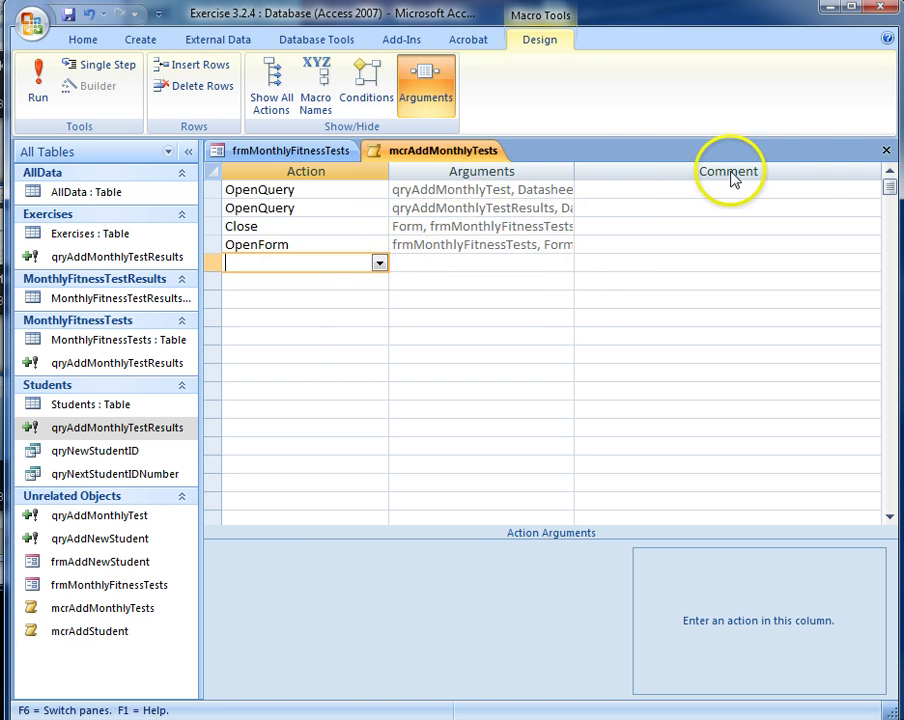
Close the finished macro and switch frmMonthlyFitnessTests to Design view
{"action": "left_click", "coordinate": [885, 150]}
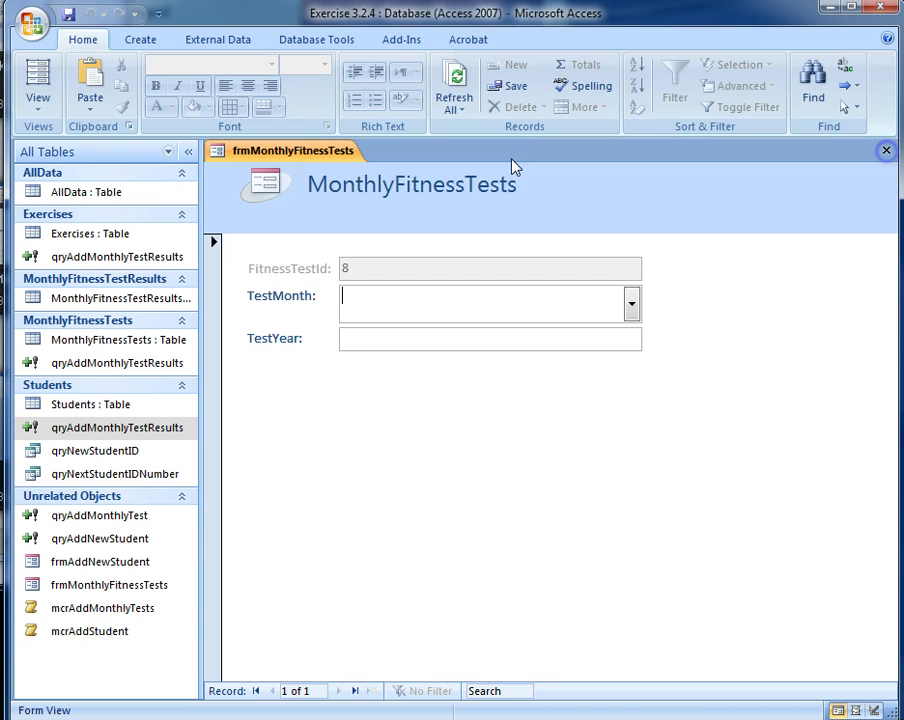
{"action": "left_click", "coordinate": [48, 106]}
{"action": "left_click", "coordinate": [90, 225]}
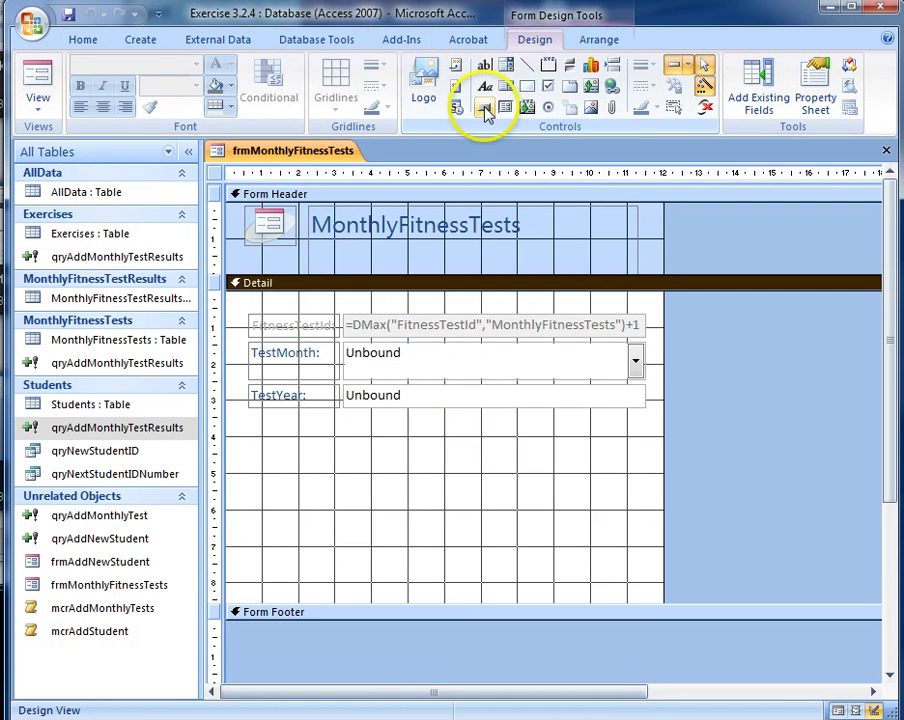
Draw a command button in the Detail area set to run a macro
{"action": "left_click", "coordinate": [483, 107]}
{"action": "left_click_drag", "start_coordinate": [510, 406], "coordinate": [592, 448]}
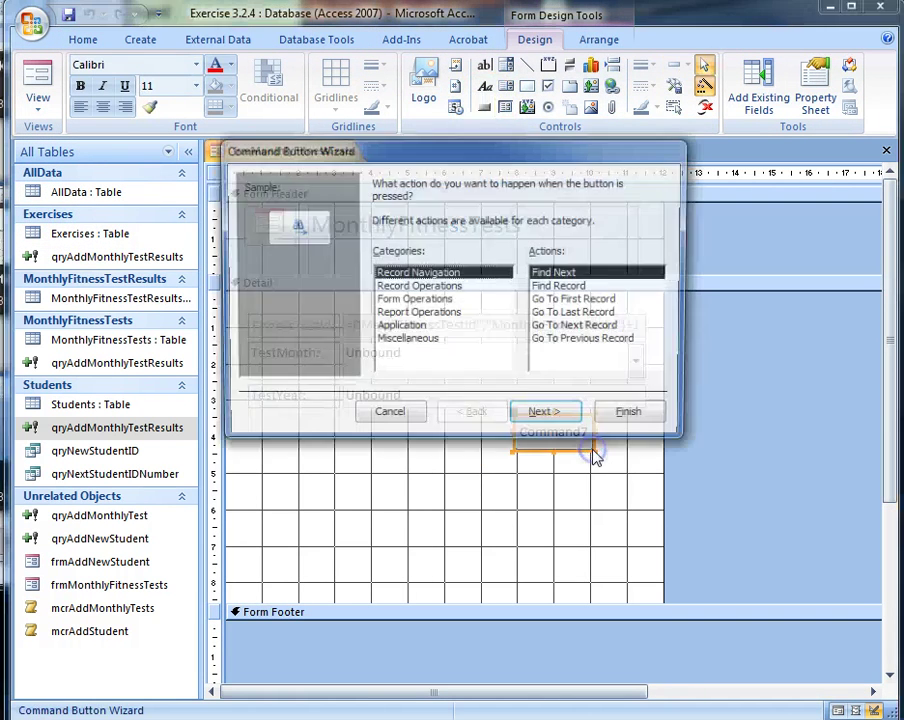
{"action": "left_click", "coordinate": [410, 341]}
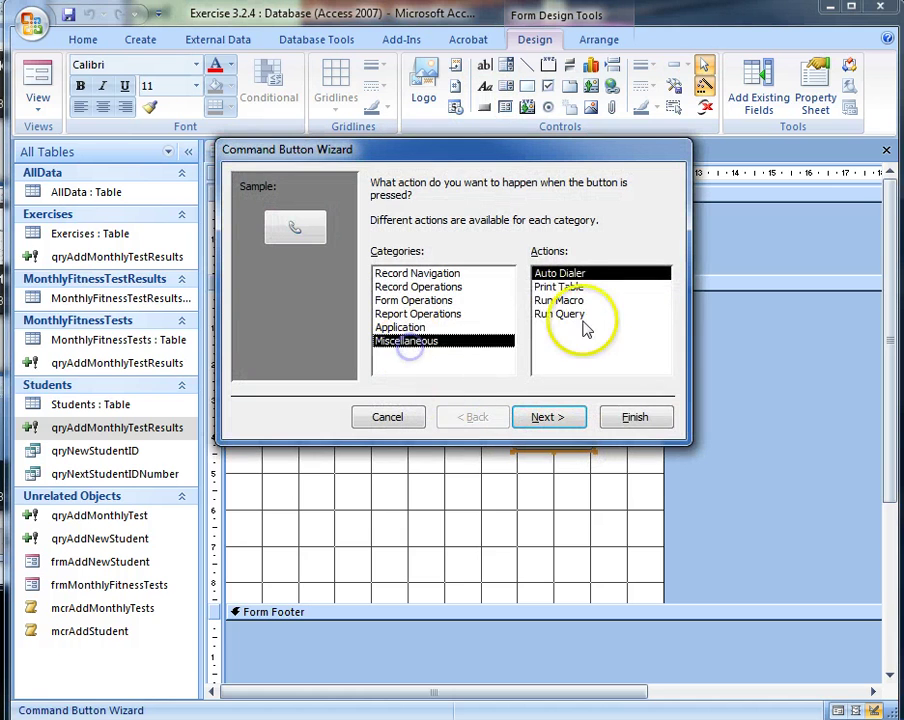
{"action": "left_click", "coordinate": [566, 300]}
{"action": "left_click", "coordinate": [575, 416]}
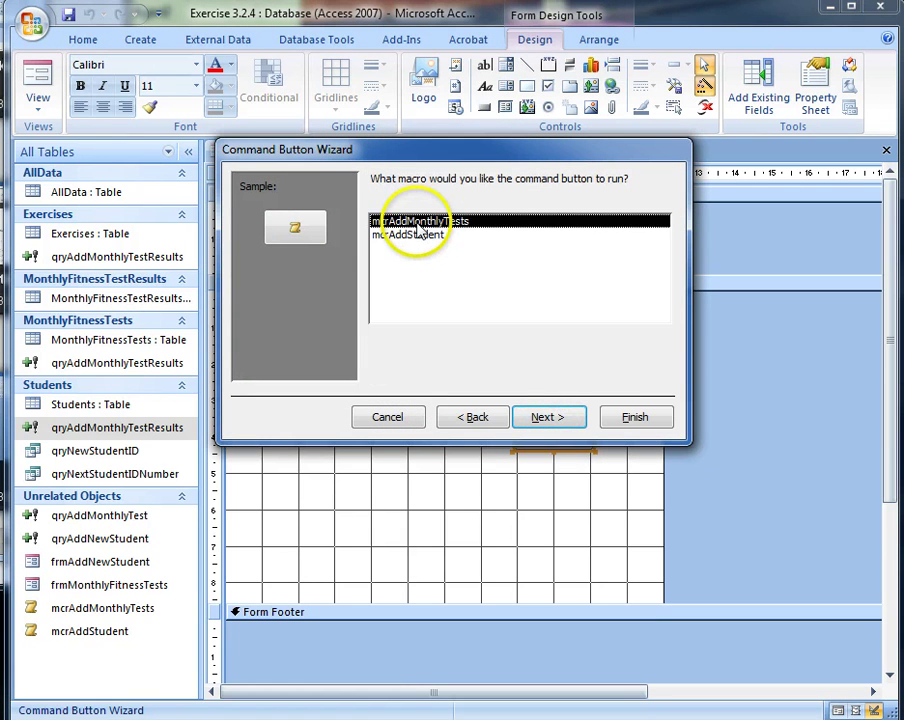
Label the button with the text 'Add Monthly Tests' and finish the wizard
{"action": "left_click", "coordinate": [570, 420]}
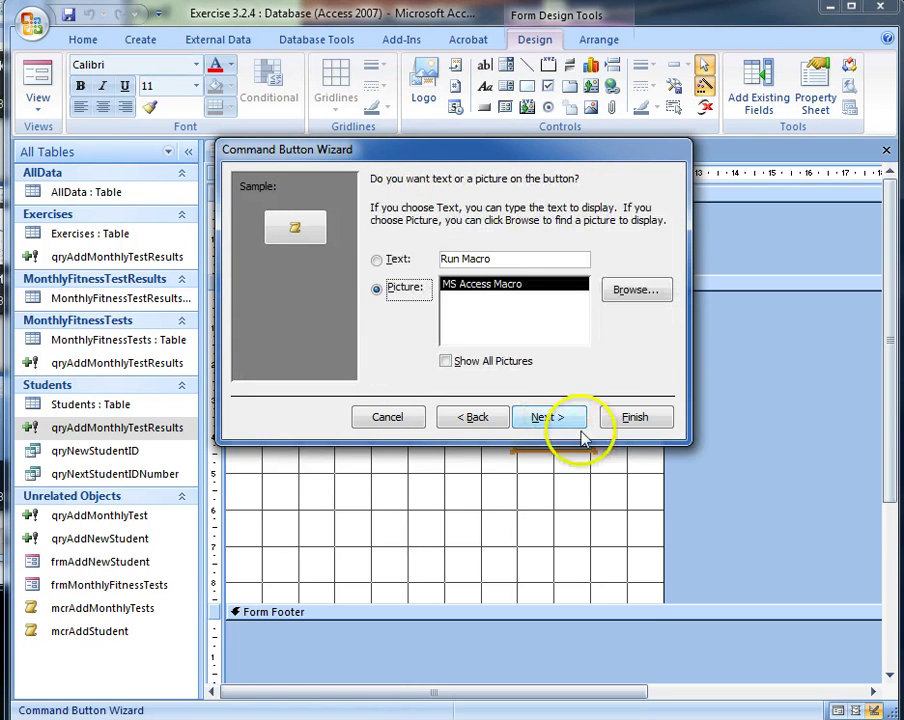
{"action": "left_click", "coordinate": [376, 259]}
{"action": "double_click", "coordinate": [486, 259]}
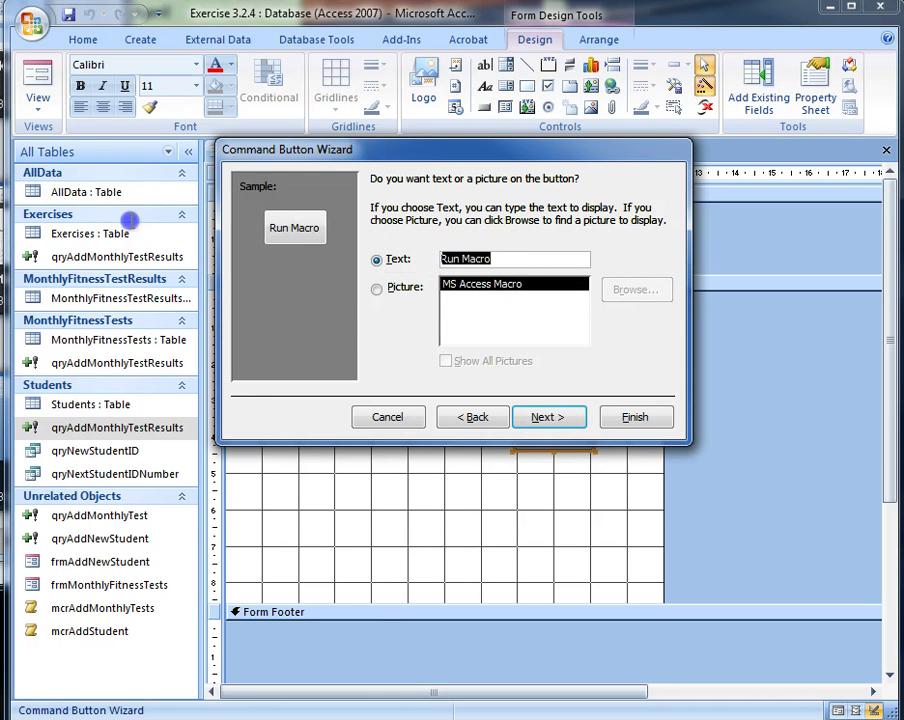
{"action": "type", "text": "Add Monthly Tests"}
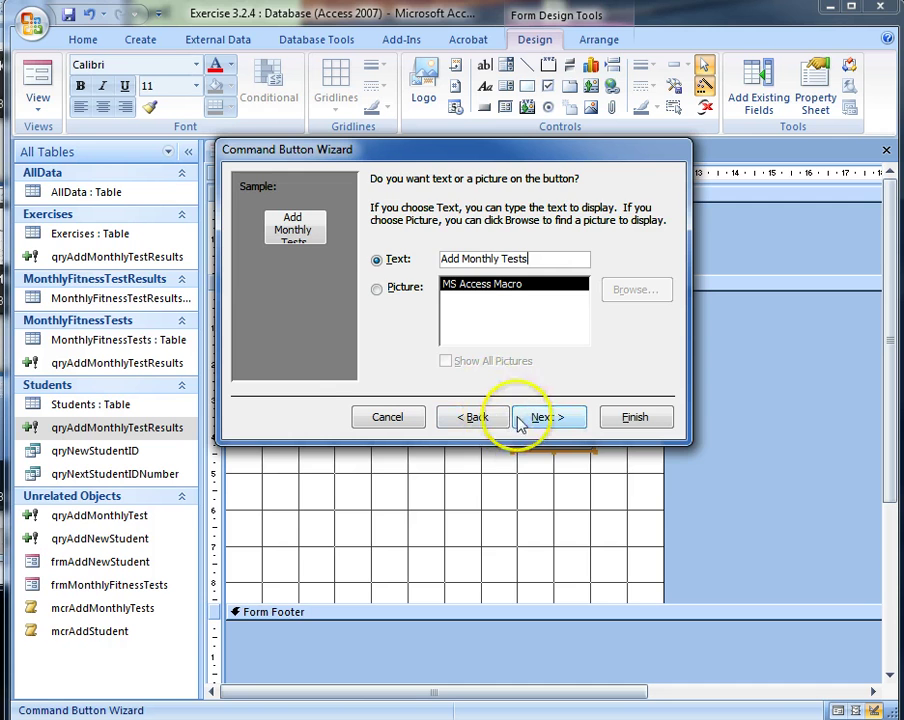
{"action": "left_click", "coordinate": [540, 417]}
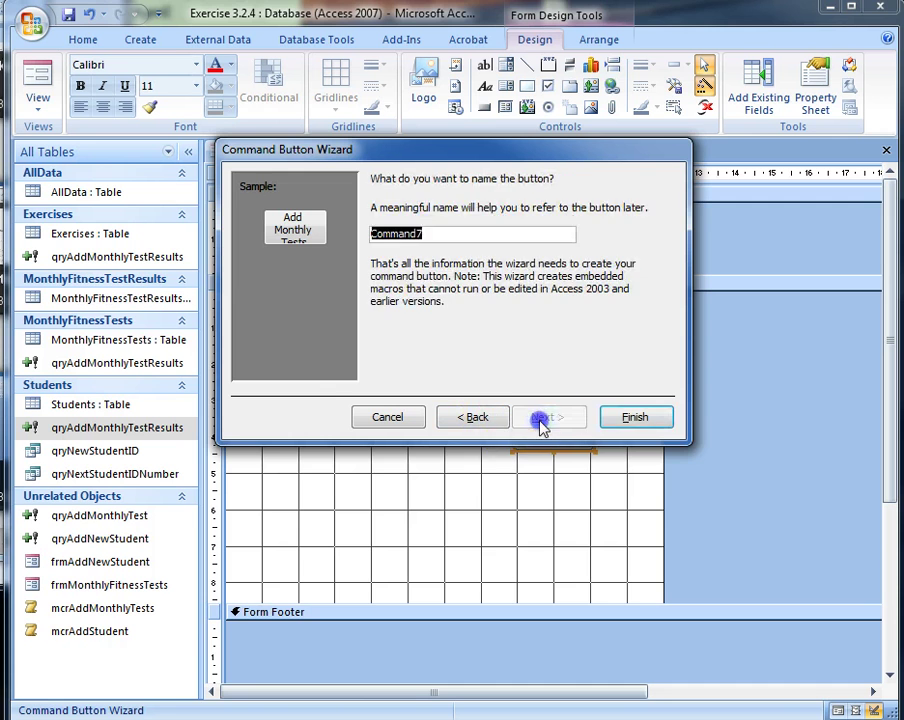
{"action": "left_click", "coordinate": [620, 426]}
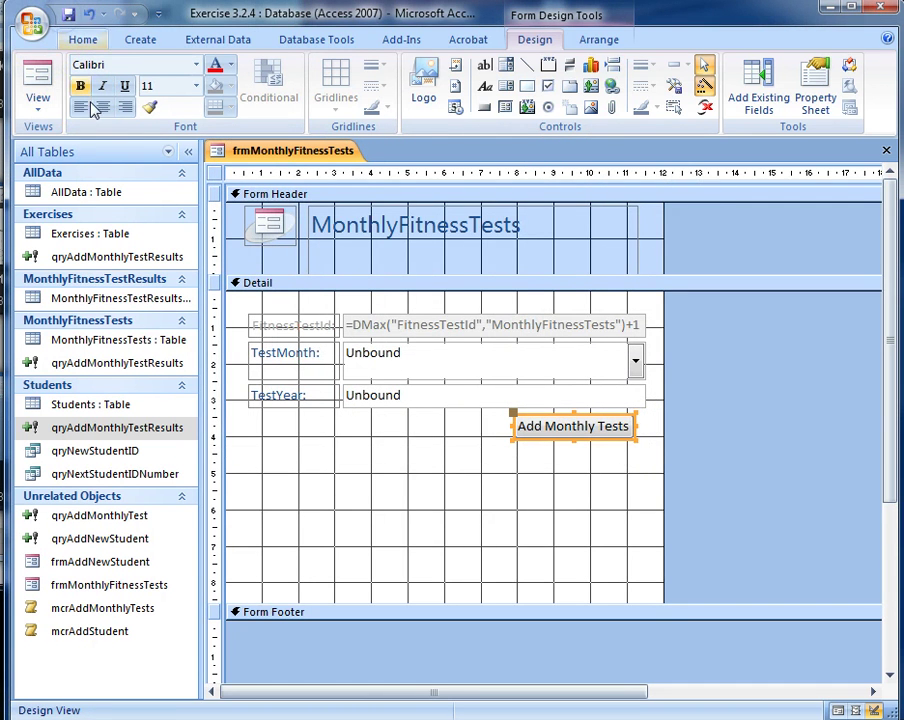
In Form view, set TestMonth to December and TestYear to 2018
{"action": "left_click", "coordinate": [37, 80]}
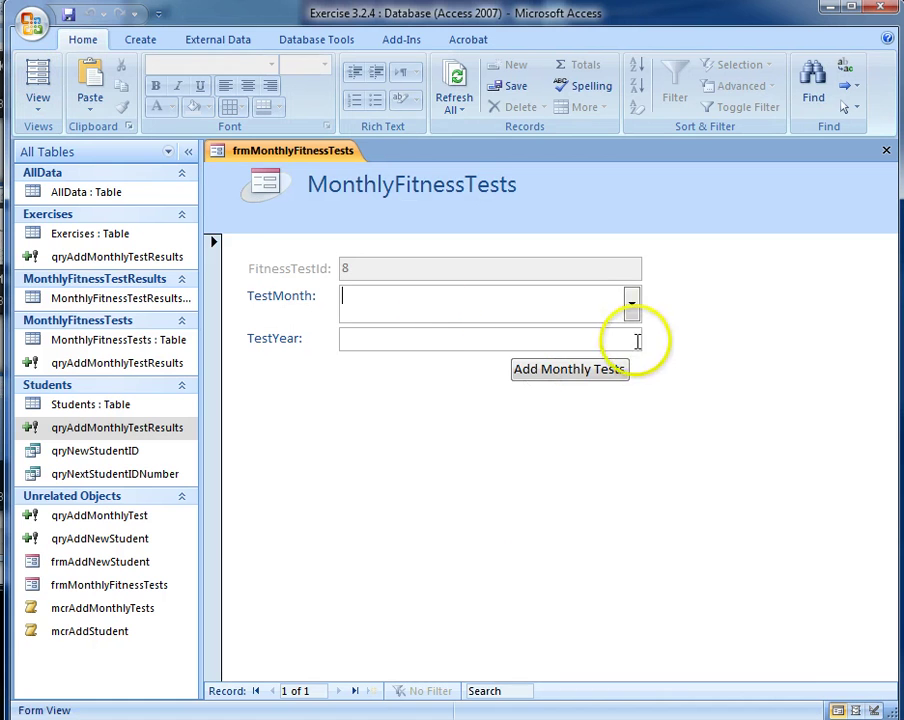
{"action": "left_click", "coordinate": [630, 302]}
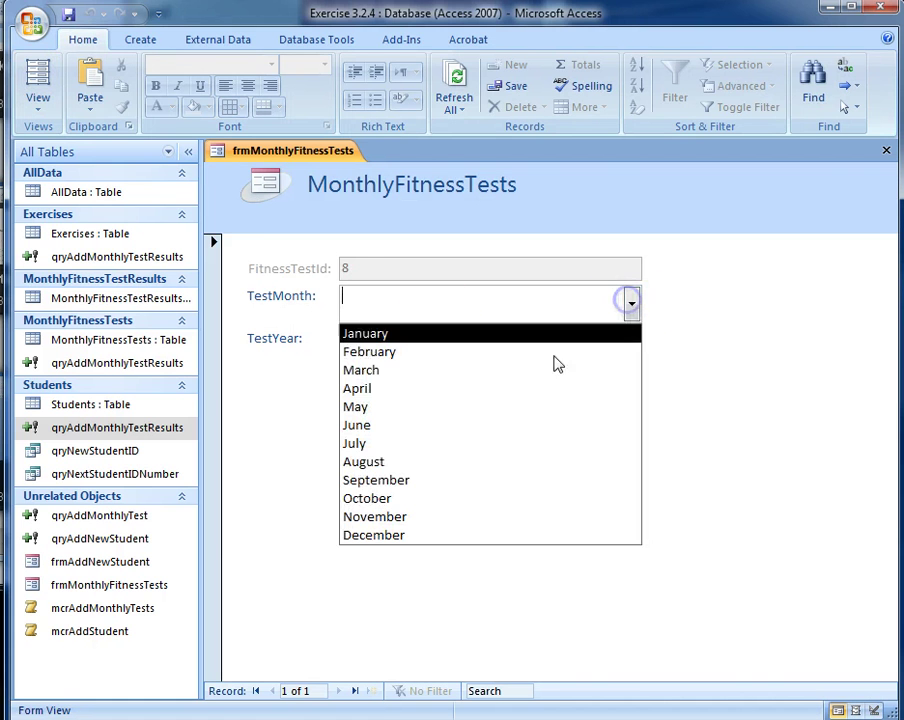
{"action": "left_click", "coordinate": [402, 536]}
{"action": "left_click", "coordinate": [436, 342]}
{"action": "type", "text": "2018"}
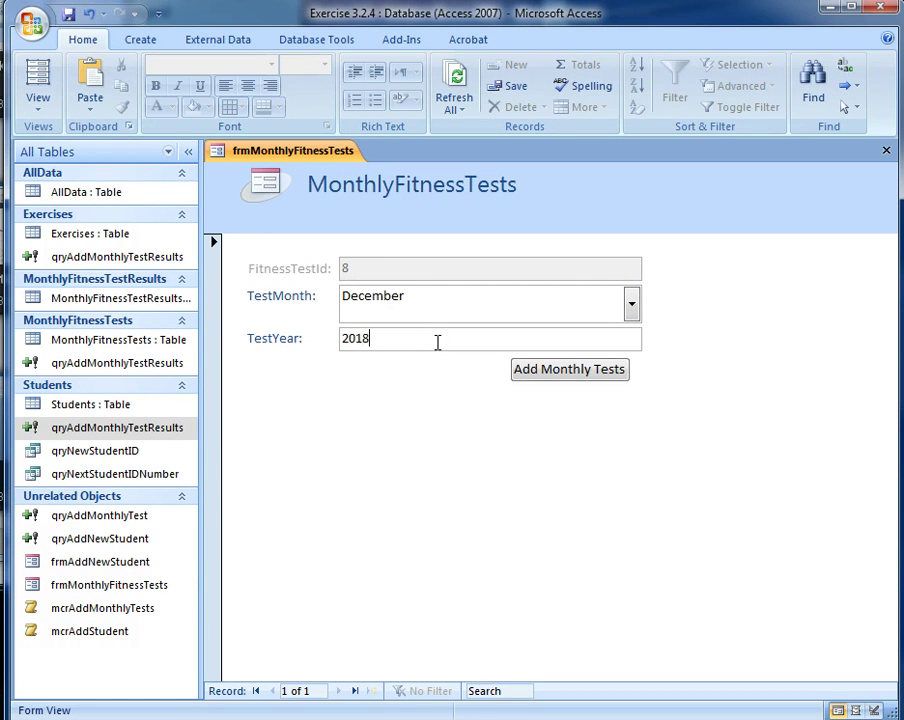
Run Add Monthly Tests and confirm each append prompt, adding 21 rows
{"action": "left_click", "coordinate": [567, 380]}
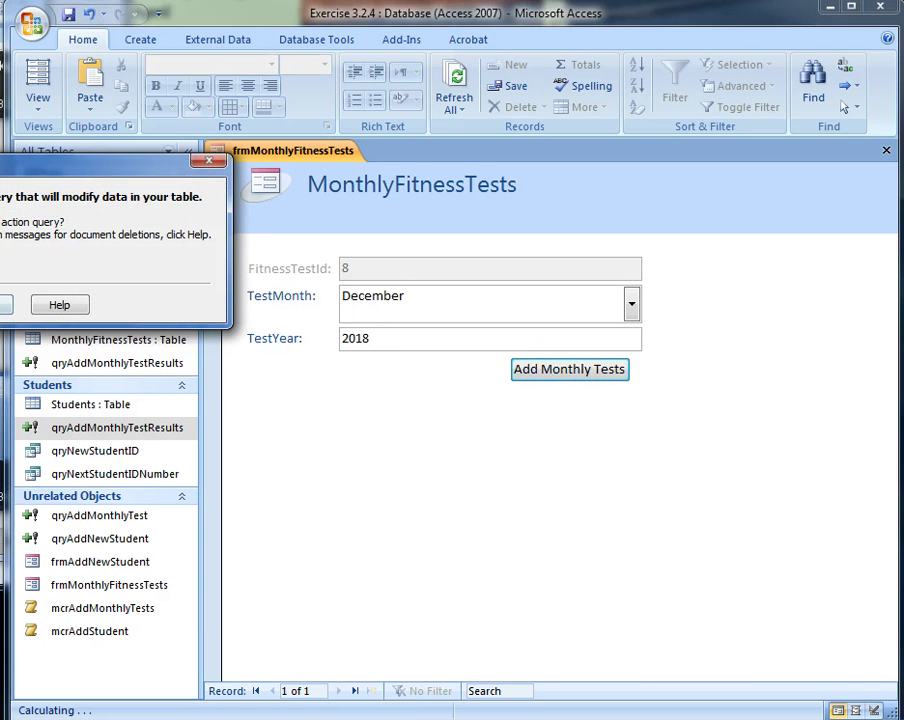
{"action": "key", "text": "Return"}
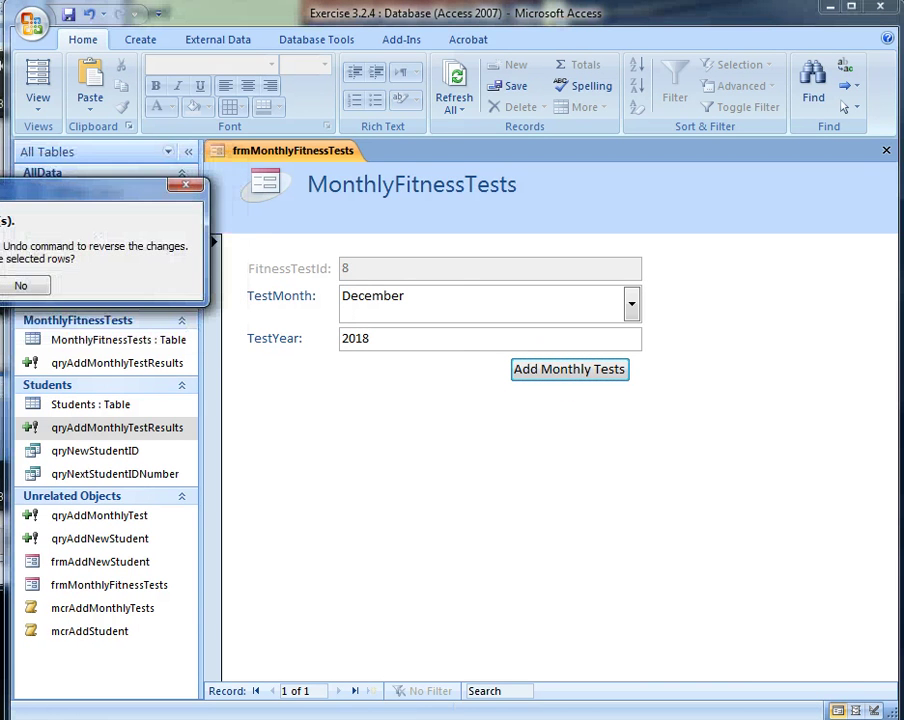
{"action": "left_click", "coordinate": [527, 492]}
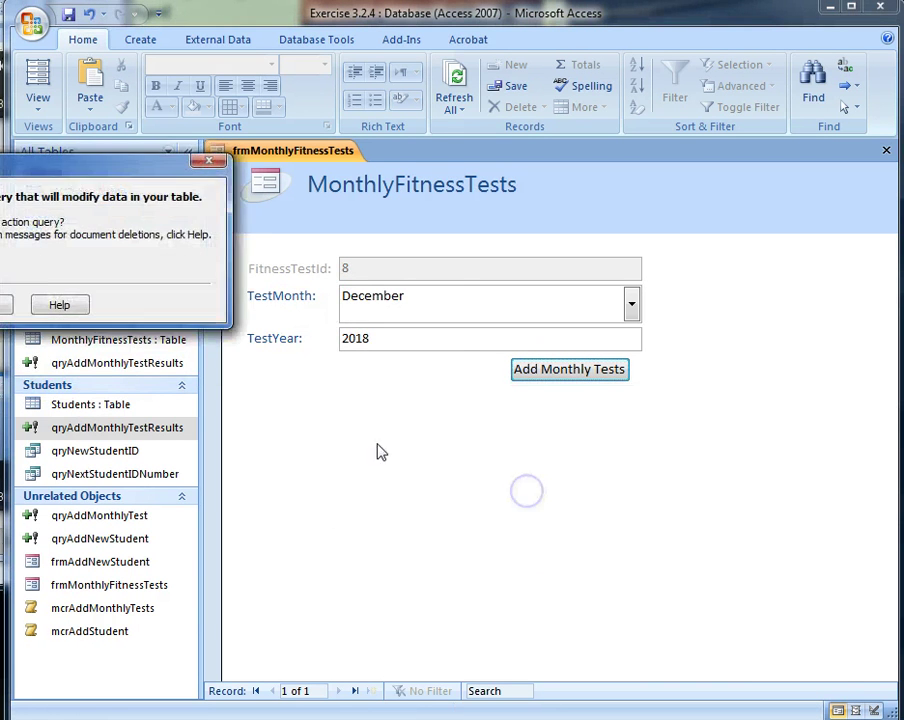
{"action": "left_click_drag", "start_coordinate": [104, 176], "coordinate": [503, 254]}
{"action": "left_click", "coordinate": [424, 351]}
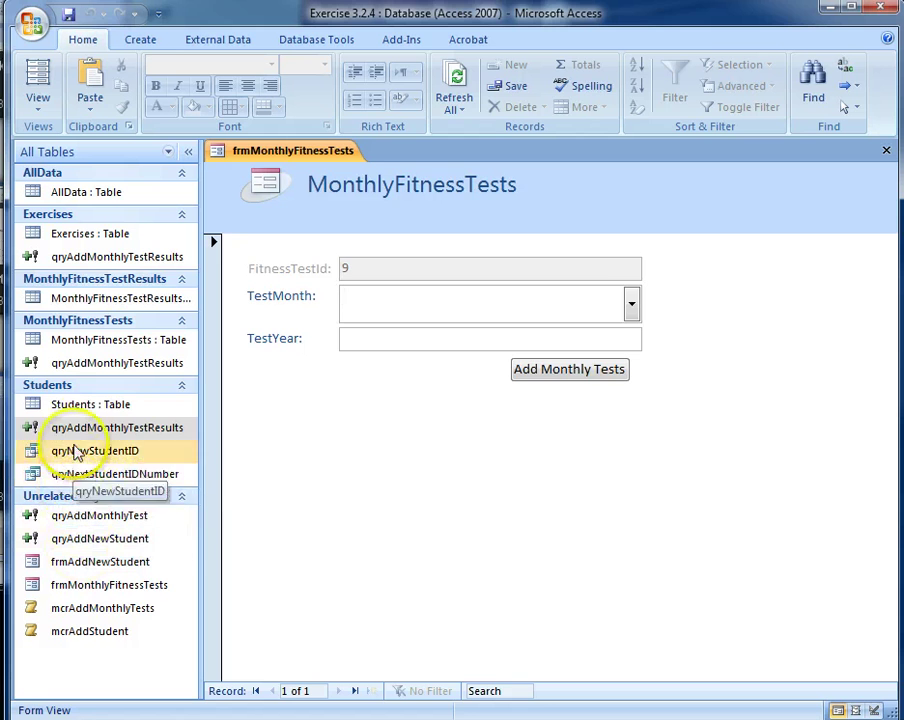
Open the Students and MonthlyFitnessTests tables
{"action": "left_click", "coordinate": [86, 410]}
{"action": "double_click", "coordinate": [86, 410]}
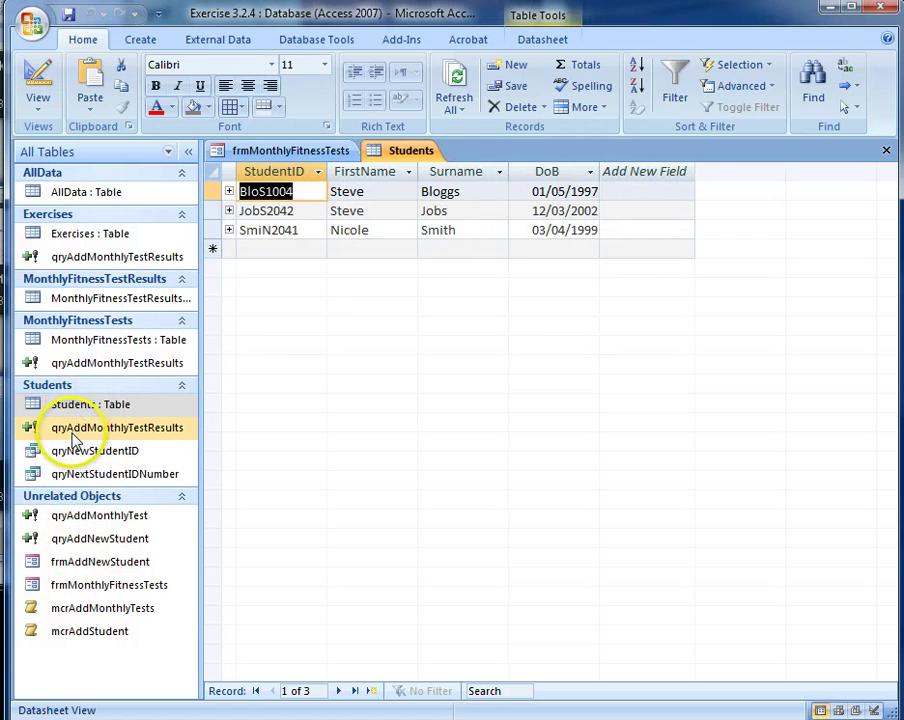
{"action": "double_click", "coordinate": [86, 338]}
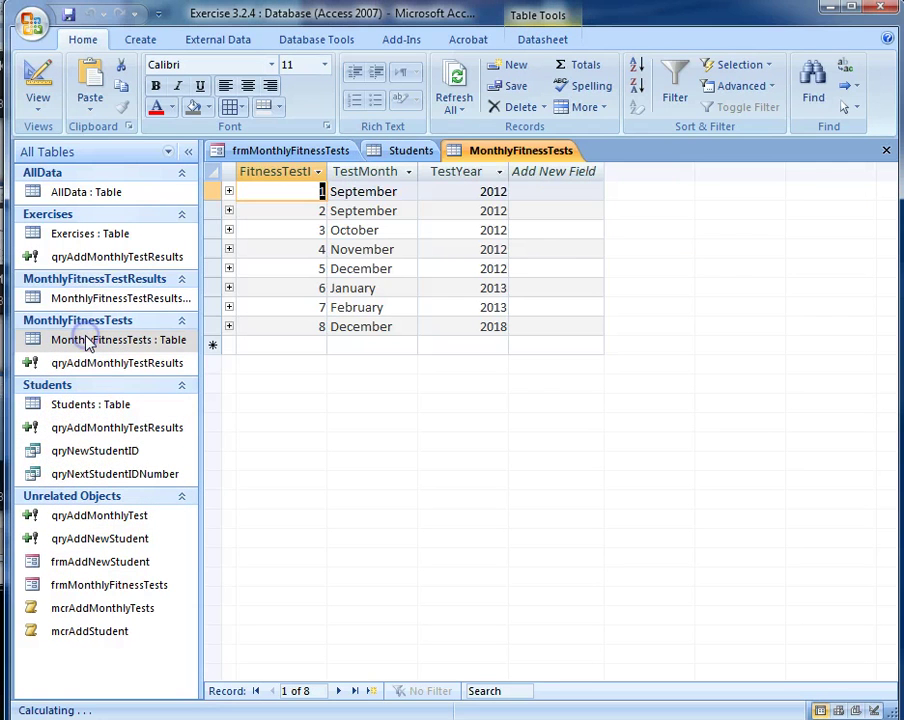
Try deleting December 2018 test record 8 and dismiss the related-records error
{"action": "left_click", "coordinate": [210, 327]}
{"action": "key", "text": "Delete"}
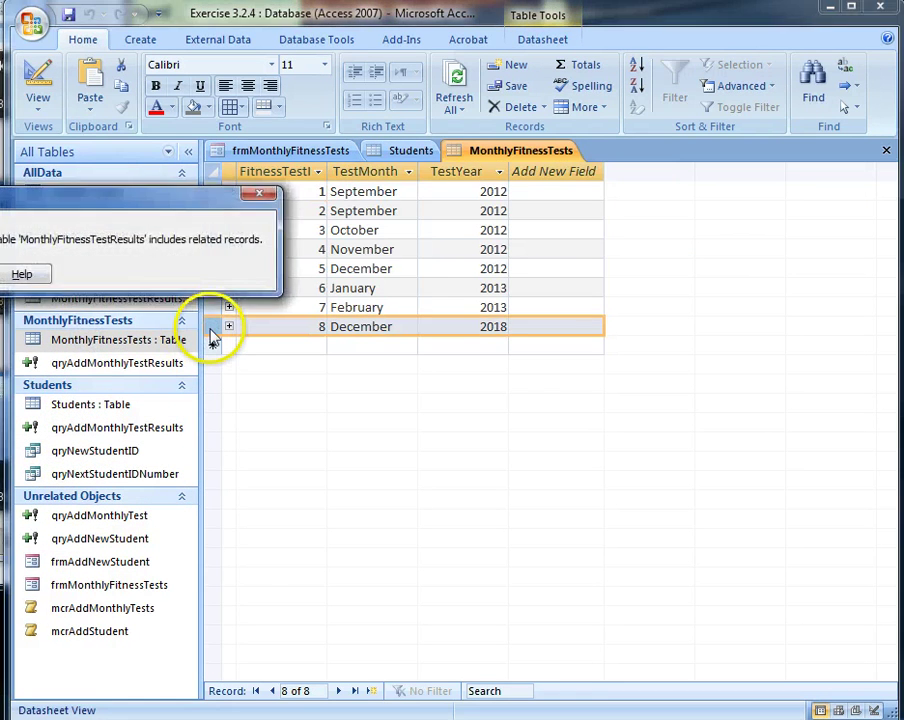
{"action": "key", "text": "Return"}
{"action": "left_click", "coordinate": [105, 283]}
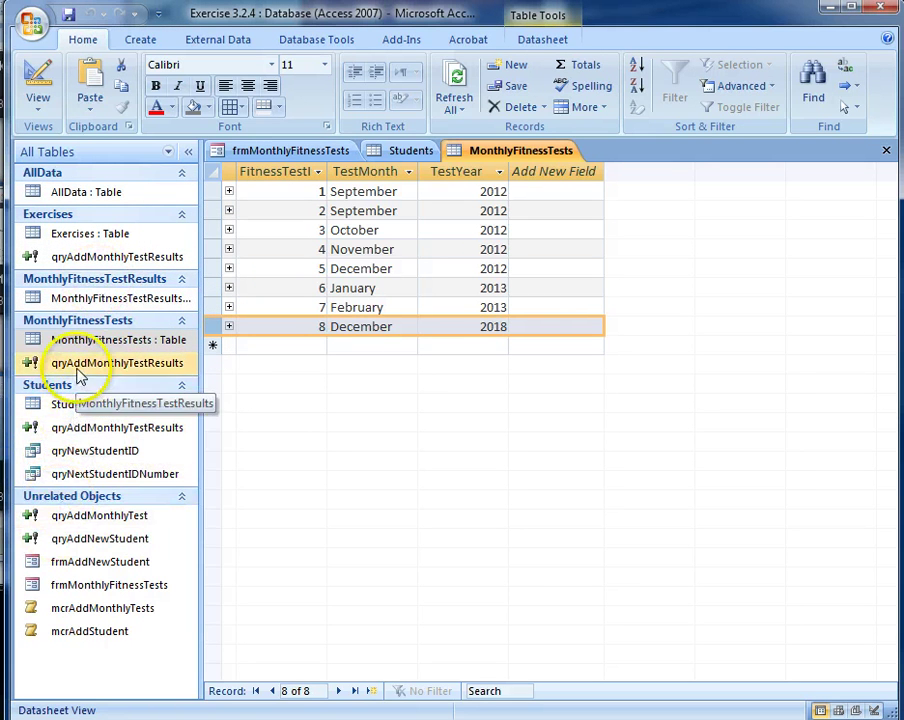
Open the MonthlyFitnessTestResults table and scroll to its last rows
{"action": "left_click", "coordinate": [60, 300]}
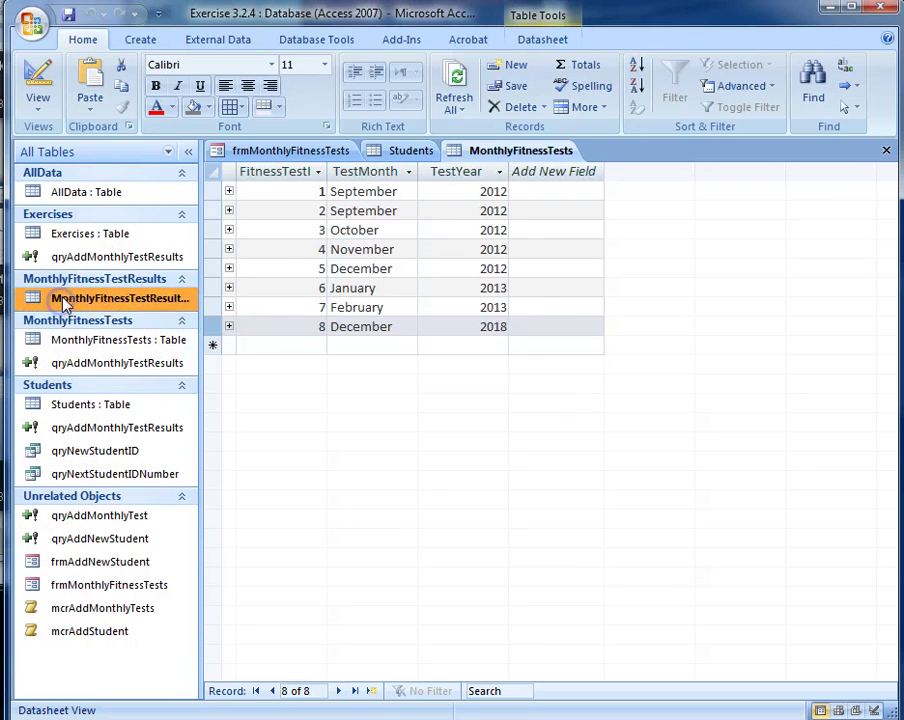
{"action": "double_click", "coordinate": [33, 300]}
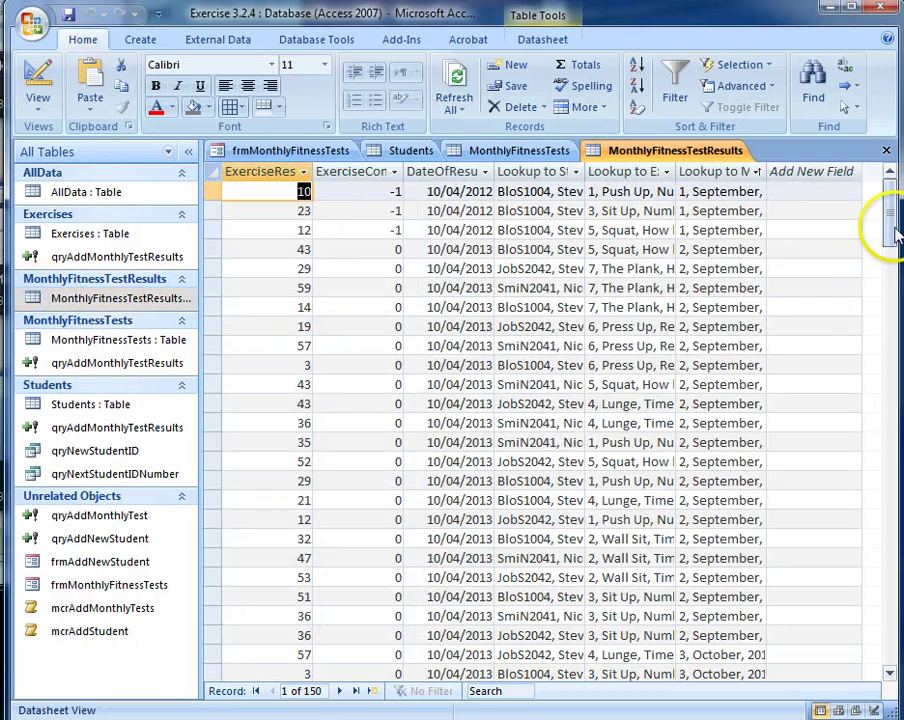
{"action": "left_click_drag", "start_coordinate": [893, 230], "coordinate": [890, 595]}
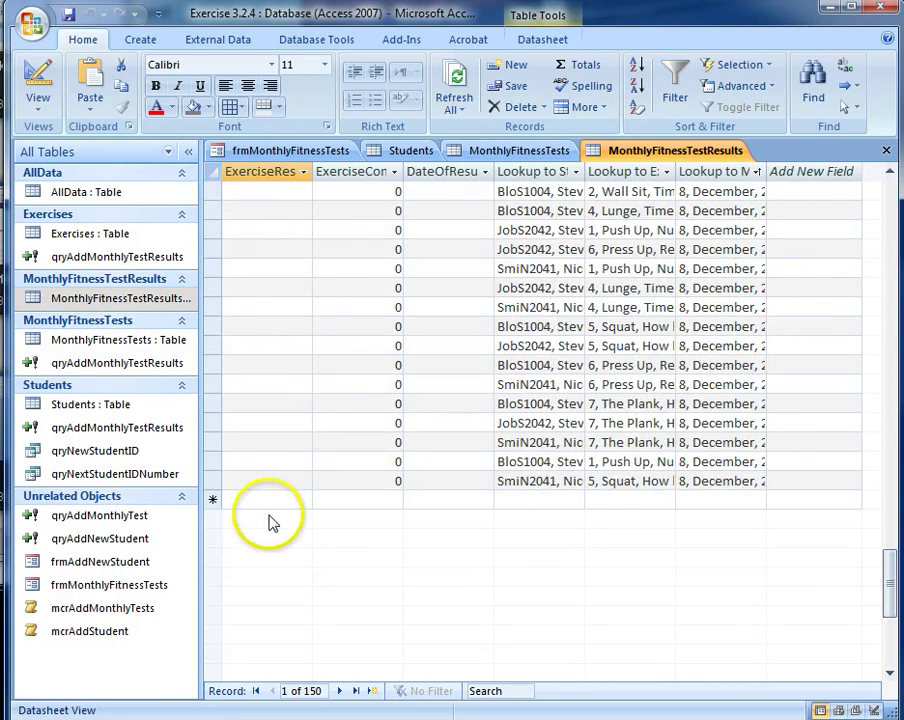
Delete the December 2018 result rows, leaving 130, and reopen MonthlyFitnessTests
{"action": "mouse_move", "coordinate": [213, 481]}
{"action": "left_mouse_down"}
{"action": "mouse_move", "coordinate": [217, 342]}
{"action": "mouse_move", "coordinate": [190, 590]}
{"action": "left_mouse_up"}
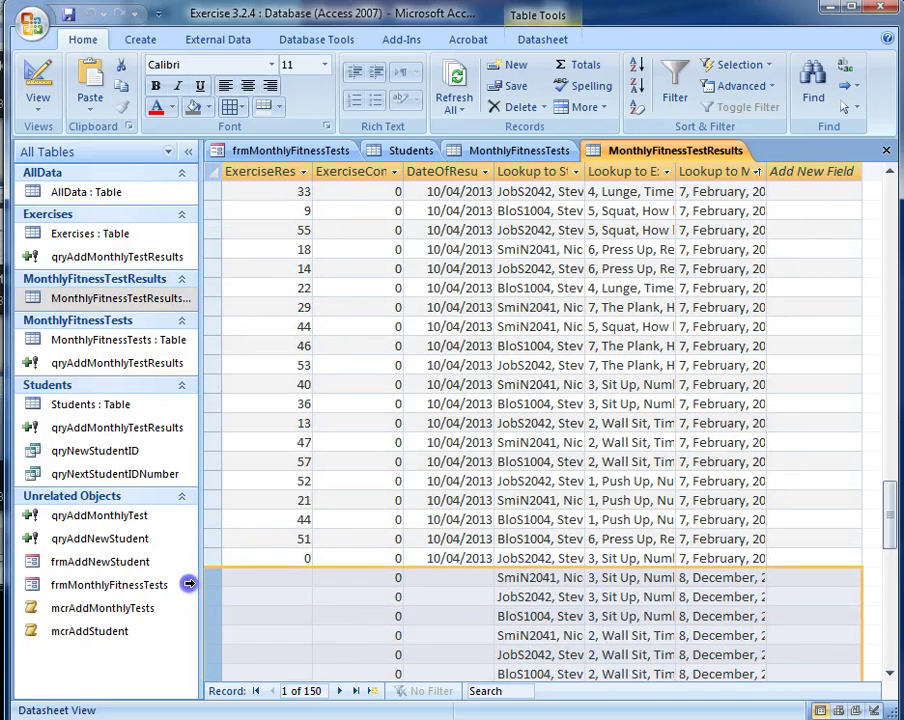
{"action": "key", "text": "Delete"}
{"action": "key", "text": "Return"}
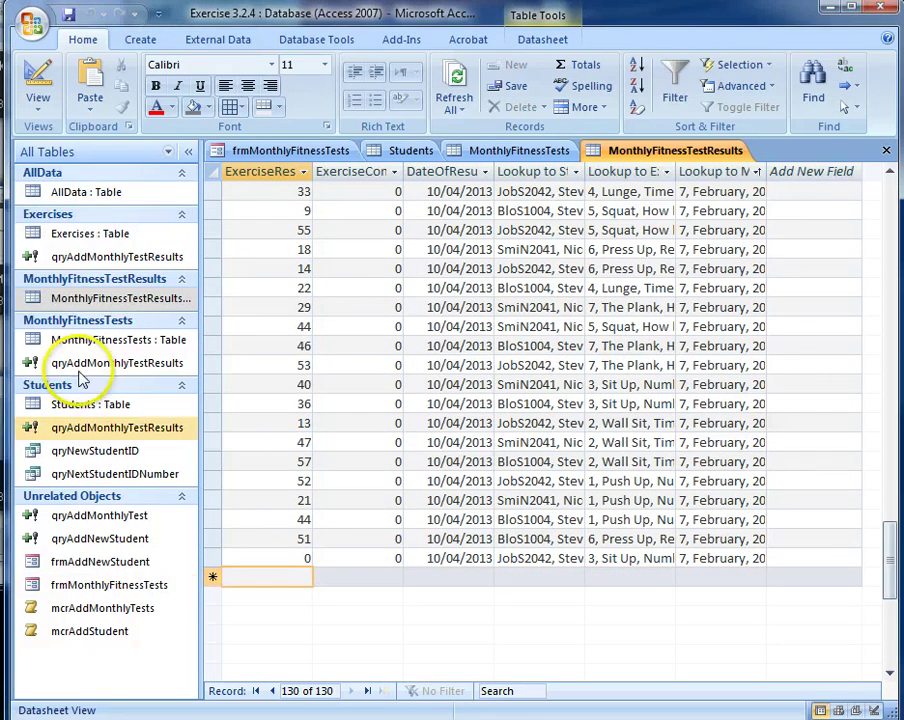
{"action": "left_click", "coordinate": [133, 341]}
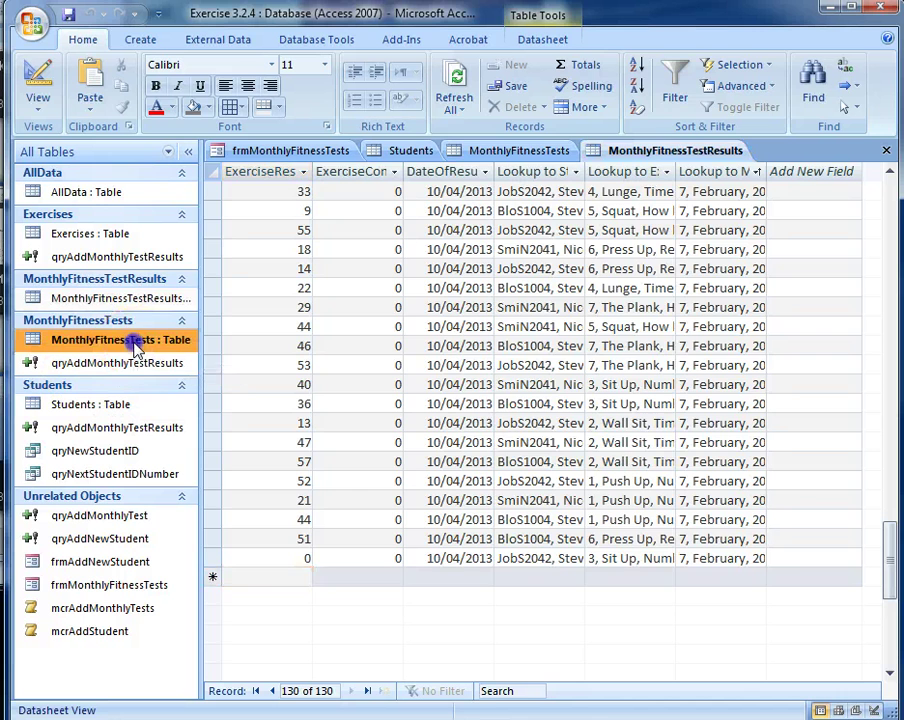
{"action": "double_click", "coordinate": [100, 345]}
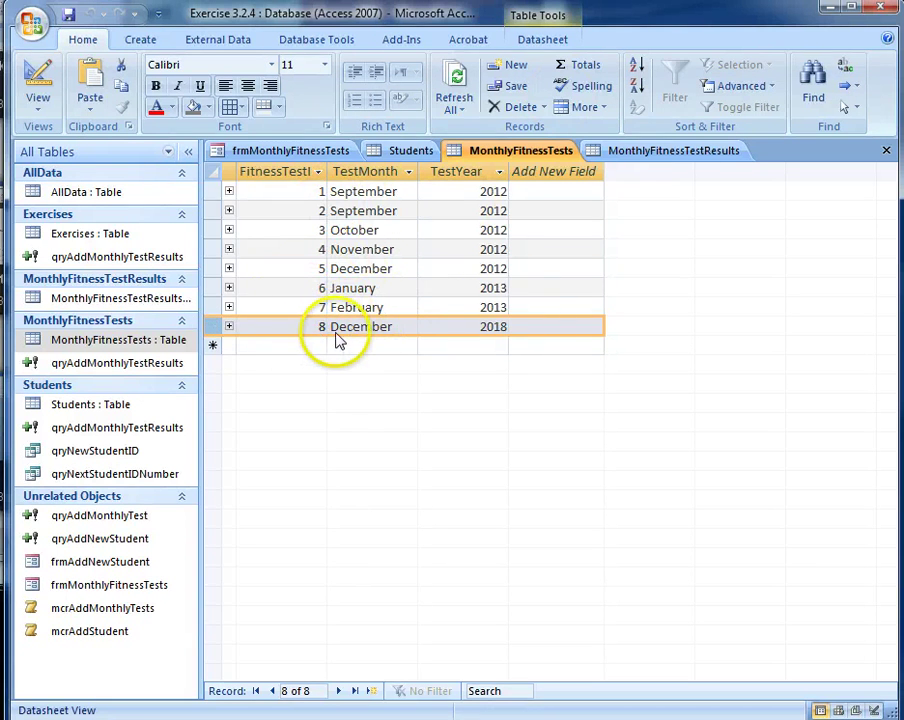
Delete December 2018 test record 8, then close the MonthlyFitnessTests, MonthlyFitnessTestResults and Students tables
{"action": "key", "text": "Delete"}
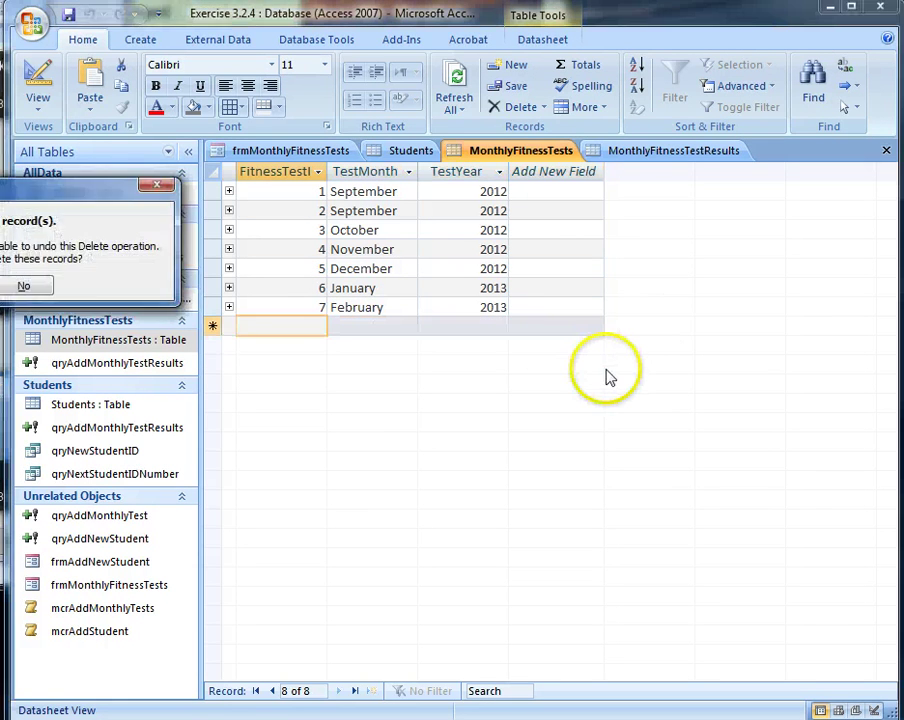
{"action": "key", "text": "Return"}
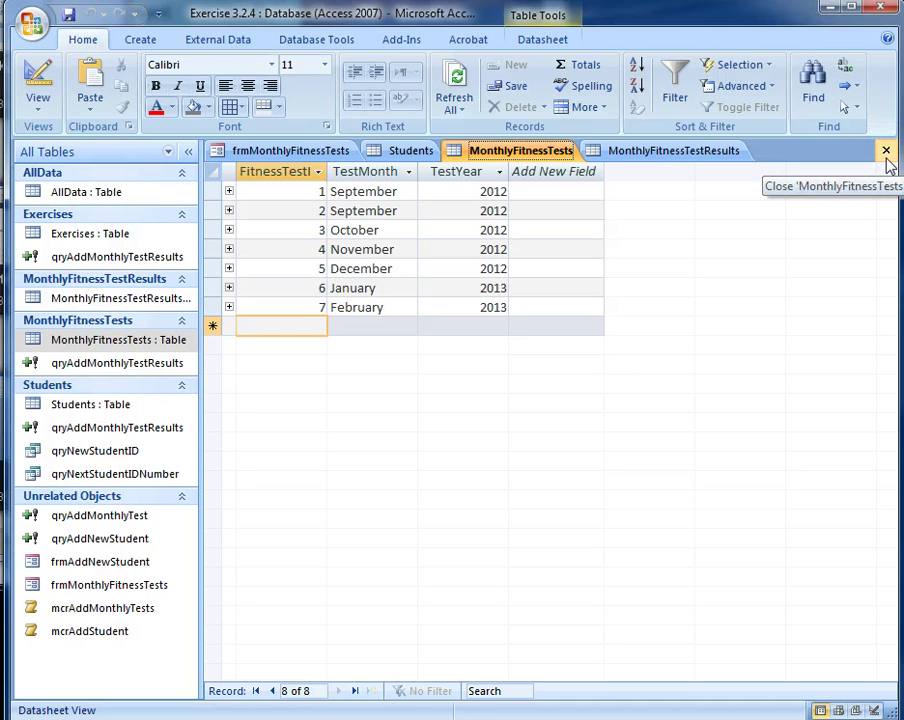
{"action": "left_click", "coordinate": [886, 151]}
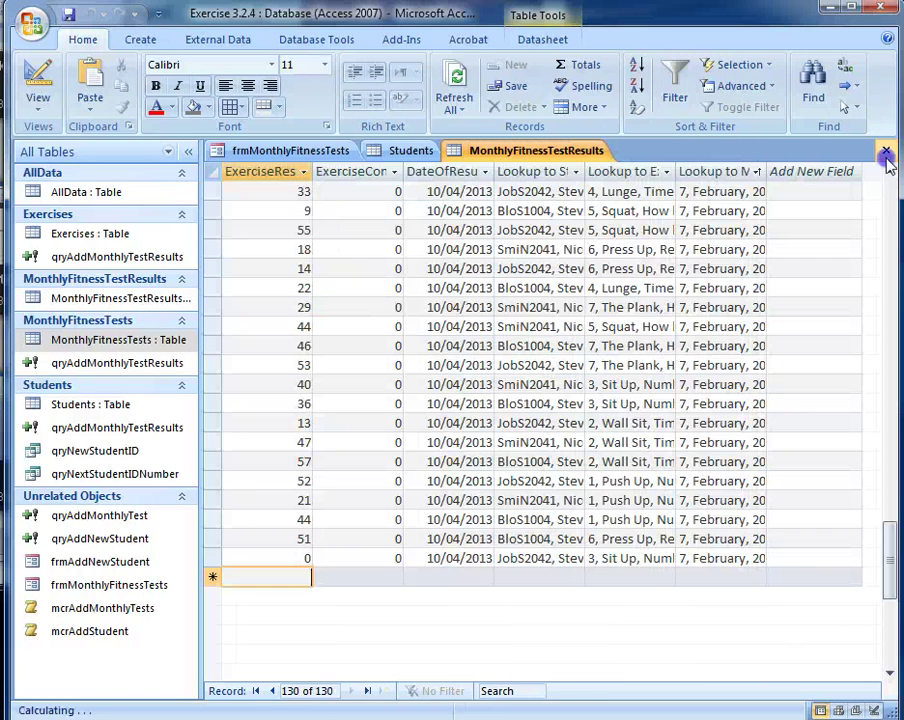
{"action": "left_click", "coordinate": [886, 151]}
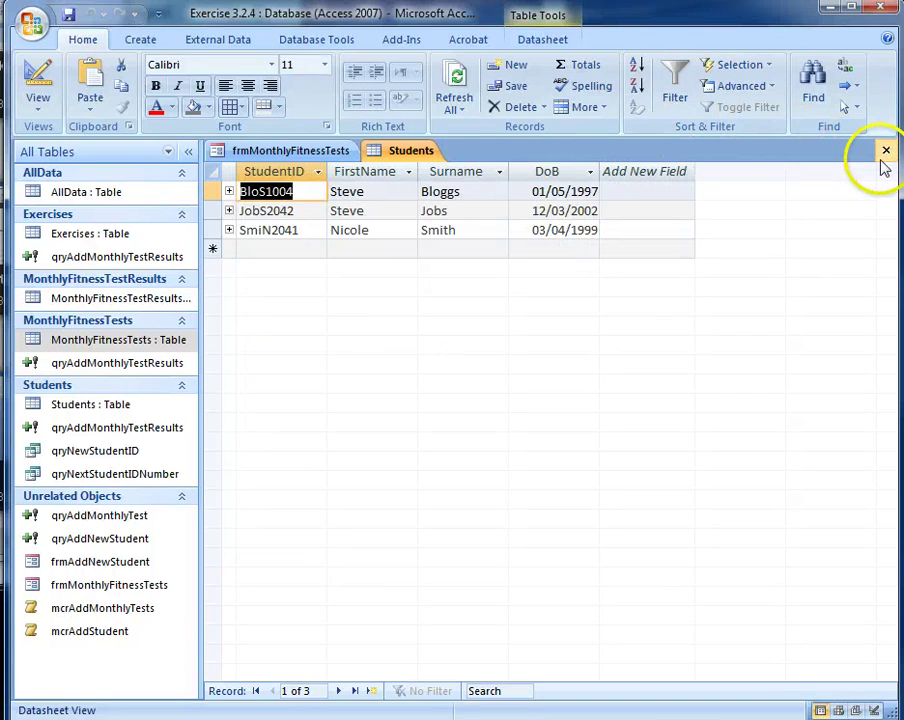
{"action": "left_click", "coordinate": [886, 151]}
{"action": "left_click", "coordinate": [489, 267]}
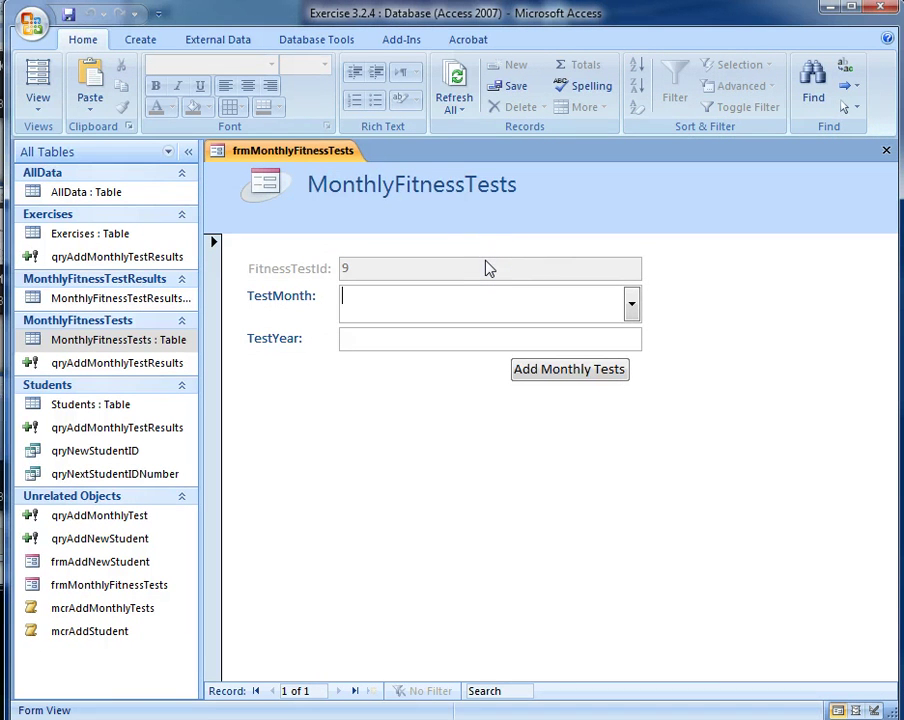